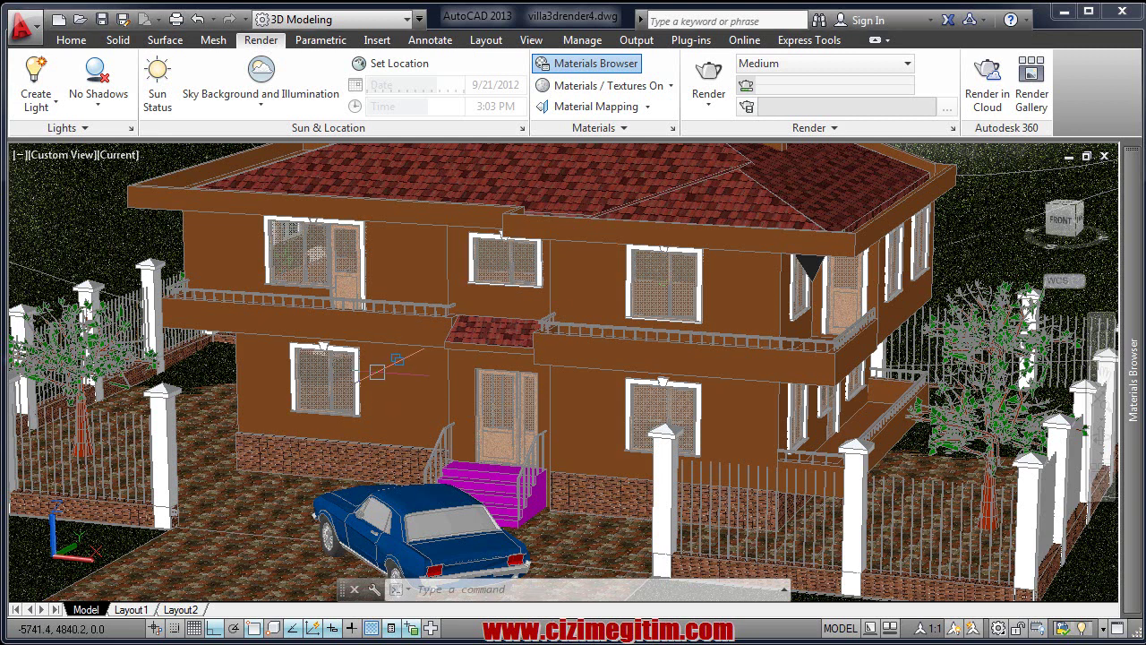
Step: Orbit and zoom to view the villa from higher up
scroll(475, 343, "down", 2)
middle_click_drag(504, 295, 484, 493, "shift")
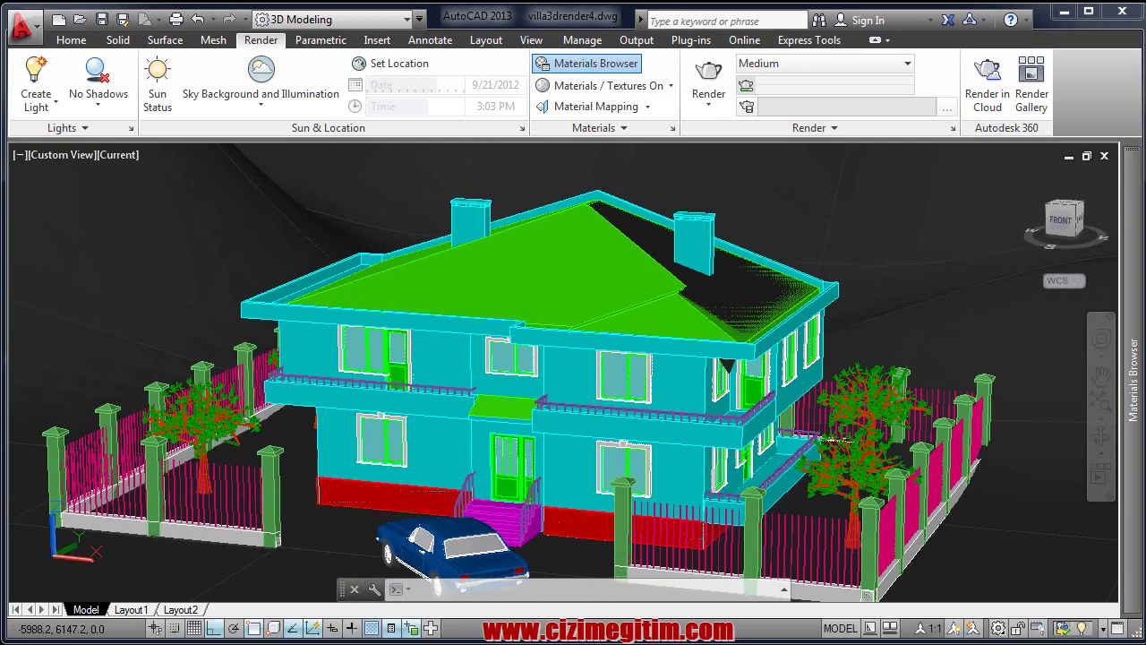
scroll(517, 560, "up", 1)
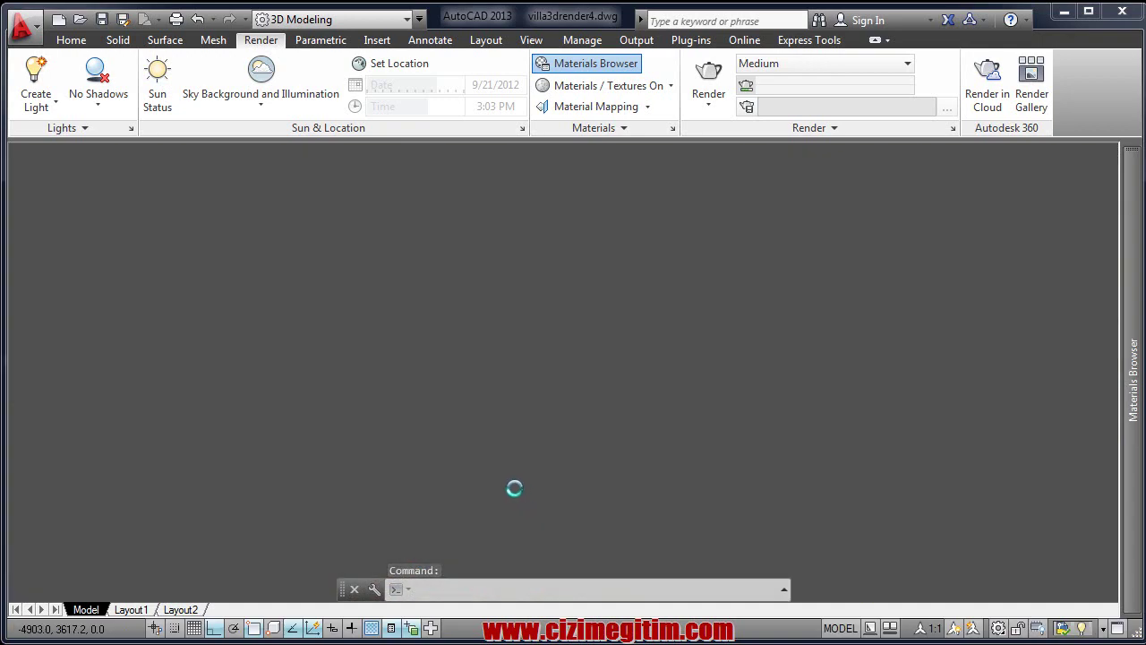
scroll(480, 495, "up", 1)
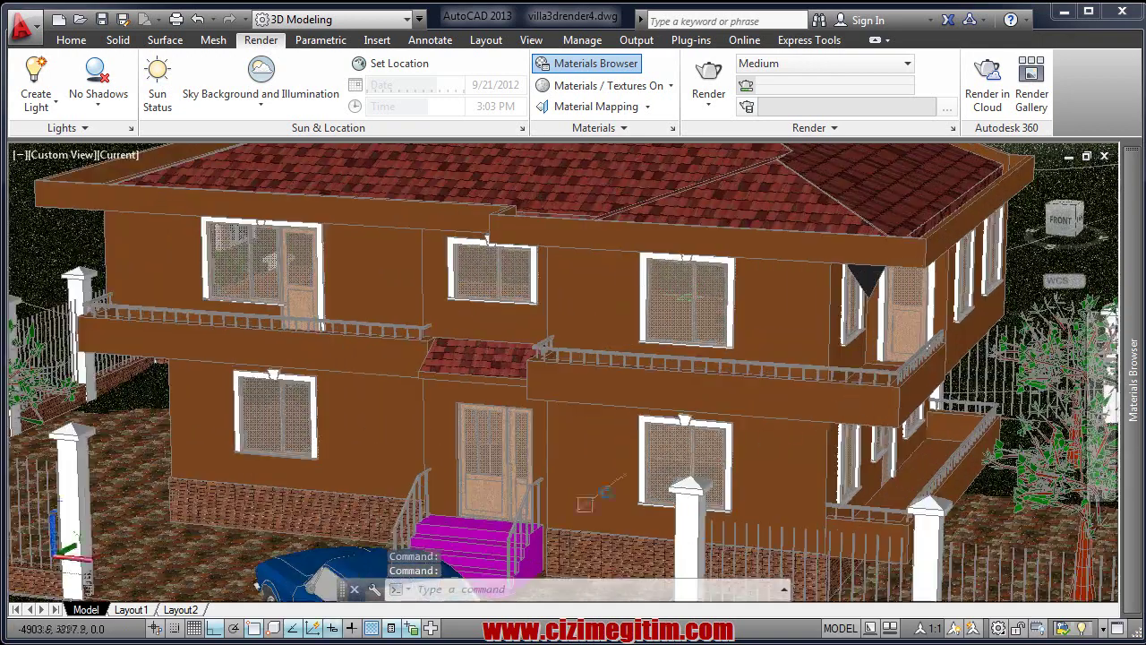
scroll(479, 495, "up", 1)
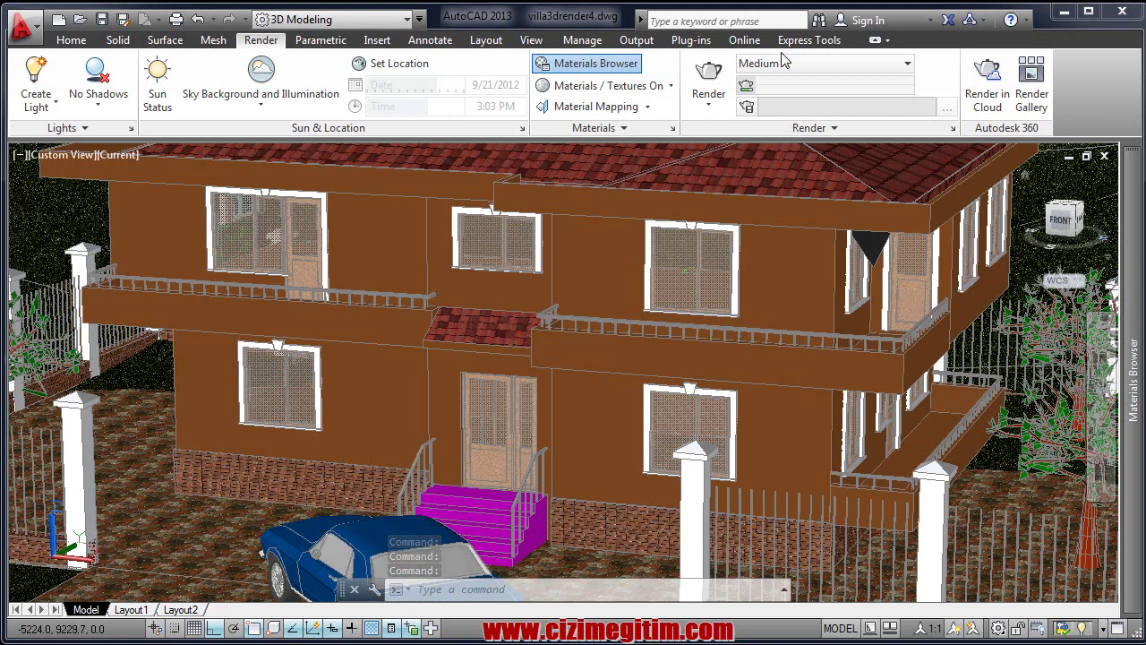
Step: Drag the White material from the Materials Browser onto the magenta entrance steps
left_click(588, 68)
left_click(588, 68)
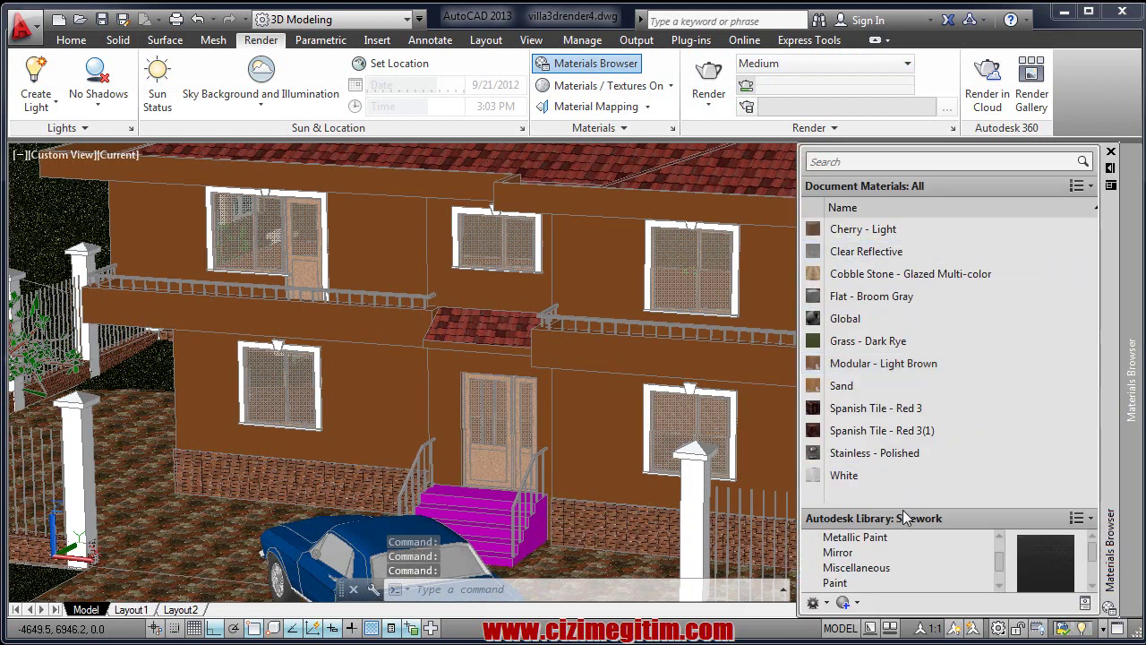
mouse_move(904, 503)
left_mouse_down()
mouse_move(862, 458)
mouse_move(893, 492)
mouse_move(895, 515)
mouse_move(896, 491)
mouse_move(577, 557)
mouse_move(476, 514)
left_mouse_up()
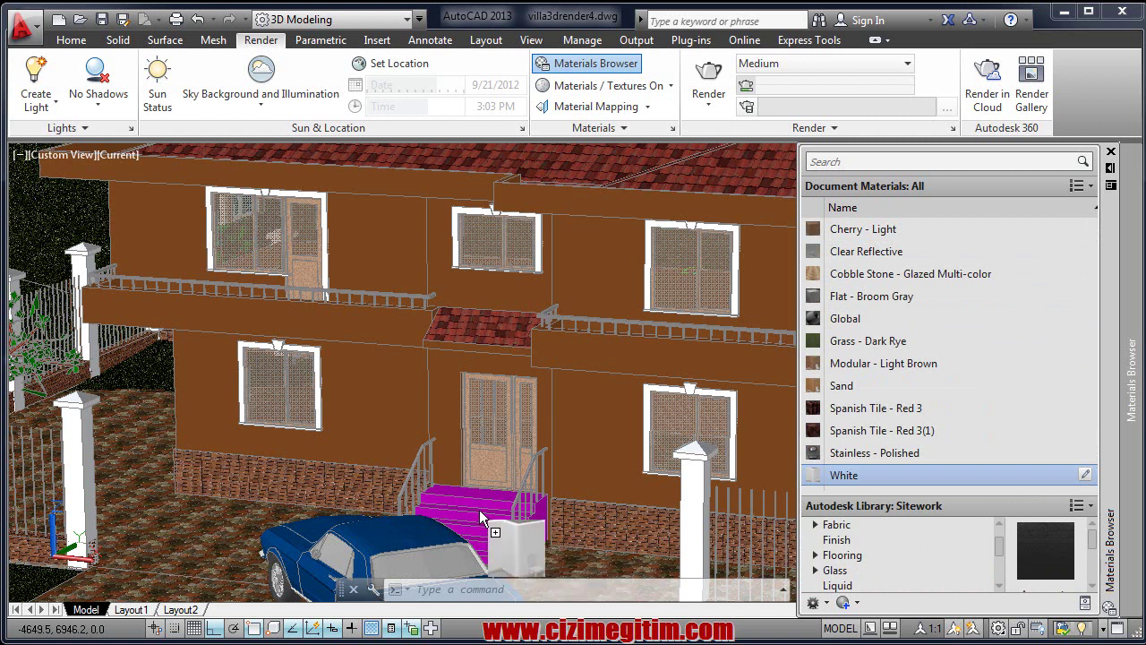
left_click_drag(479, 509, 479, 509)
mouse_move(475, 502)
middle_mouse_down("shift")
mouse_move(463, 445)
mouse_move(499, 277)
mouse_move(490, 378)
mouse_move(451, 343)
middle_mouse_up("shift")
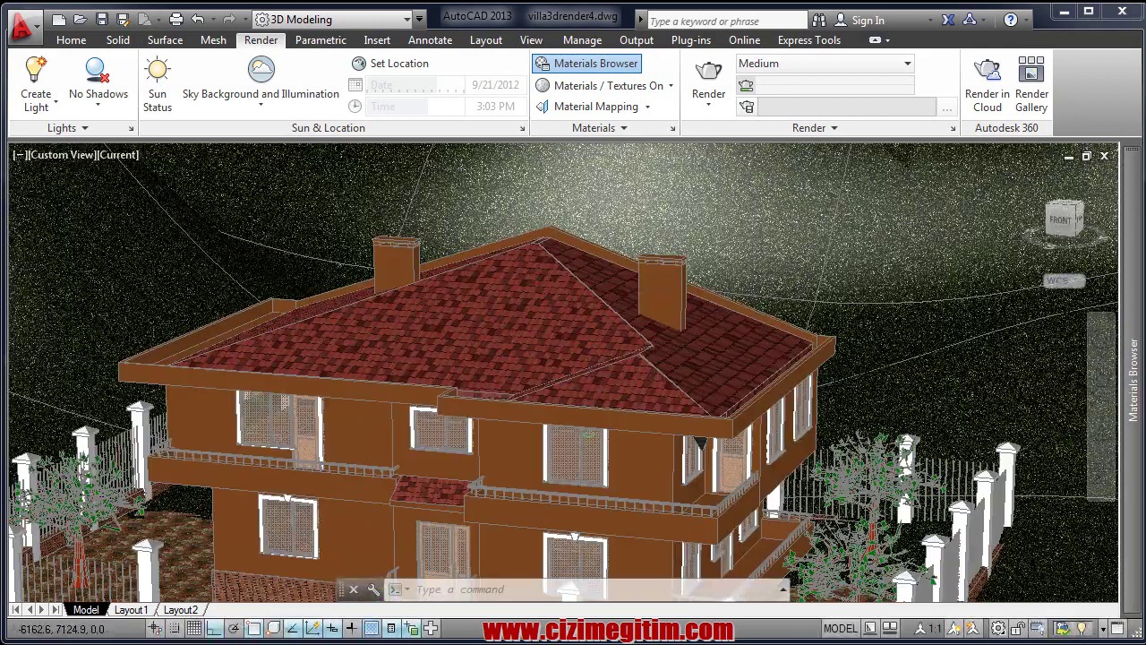
Step: Show the villa in Front view with the 2D Wireframe visual style
middle_click_drag(586, 436, 754, 434, "shift")
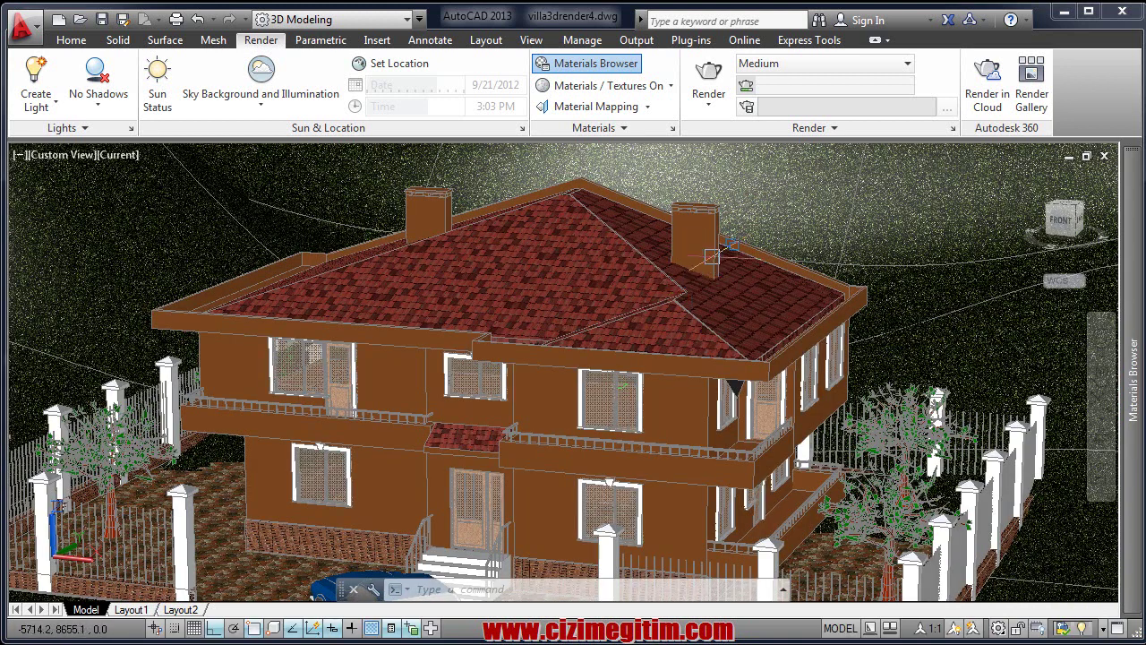
scroll(682, 309, "up", 2)
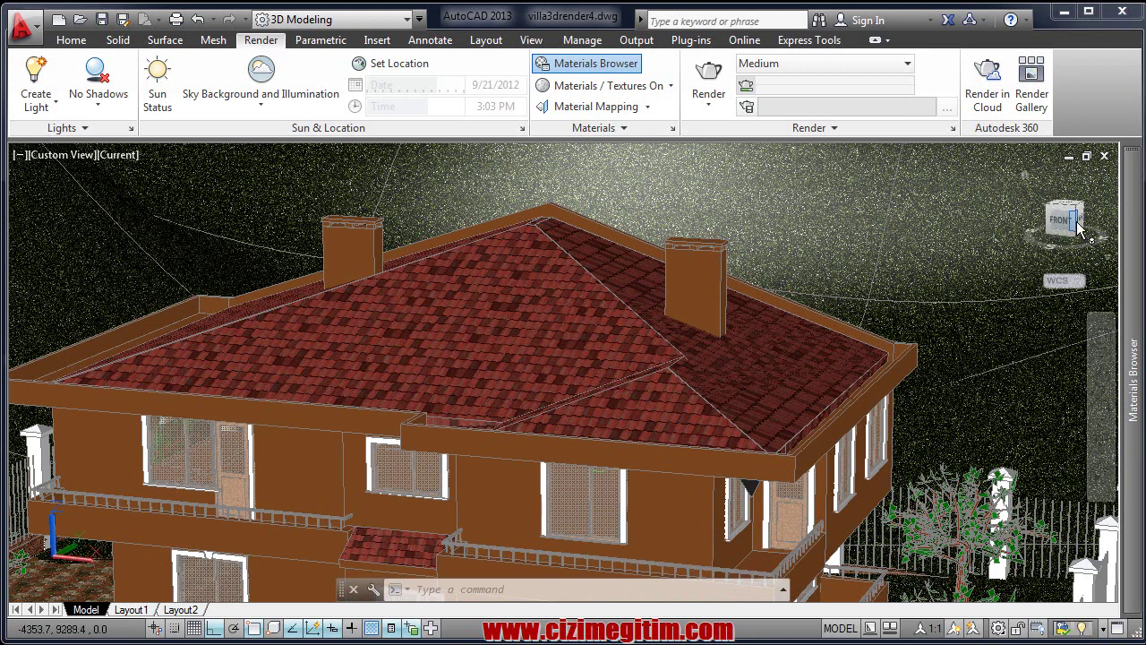
left_click(1063, 228)
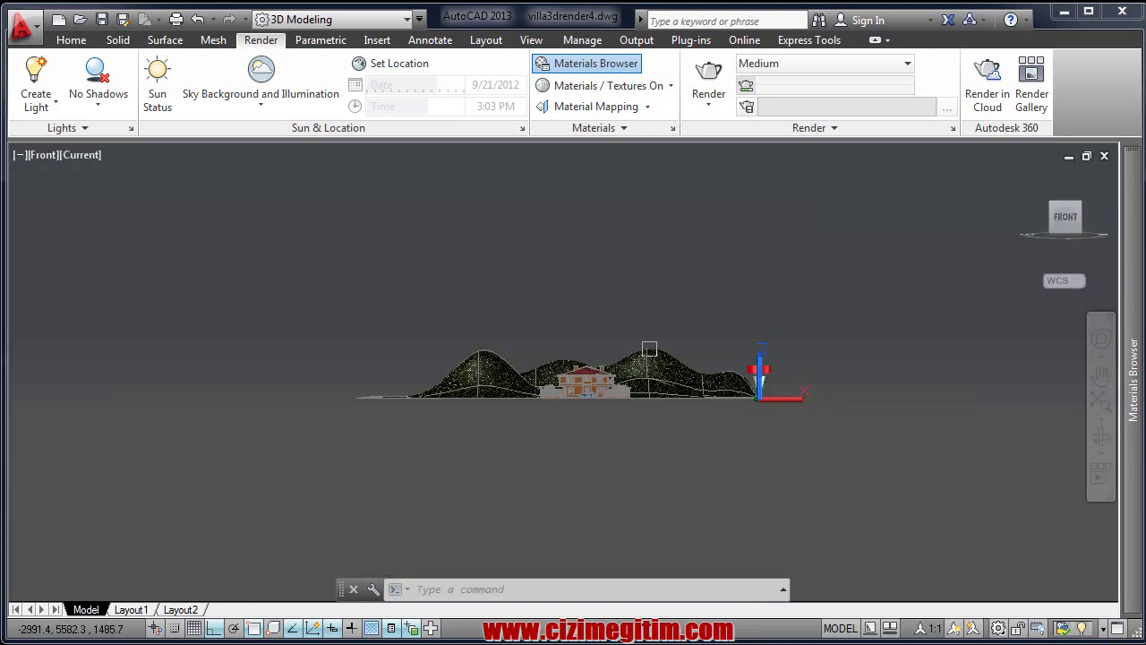
left_click(88, 155)
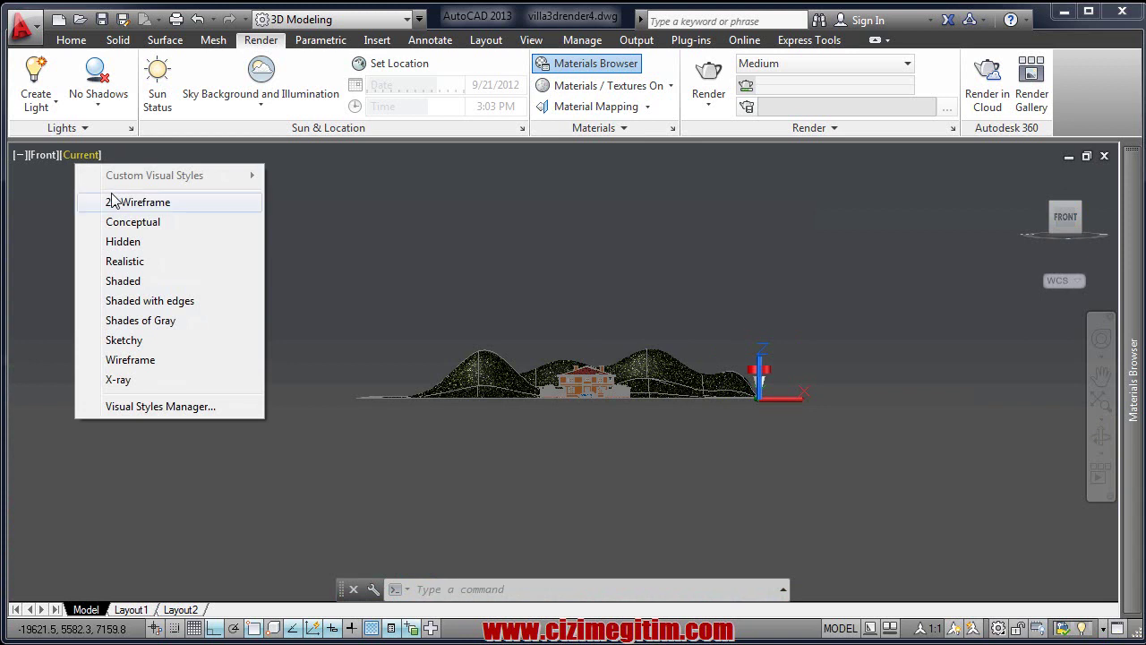
left_click(134, 196)
Step: Window-select the right-hand chimney and apply the White material to it
scroll(587, 403, "up", 2)
scroll(618, 331, "up", 3)
scroll(620, 327, "up", 3)
scroll(622, 323, "up", 2)
middle_click_drag(506, 332, 542, 339)
left_click(753, 345)
left_click(555, 285)
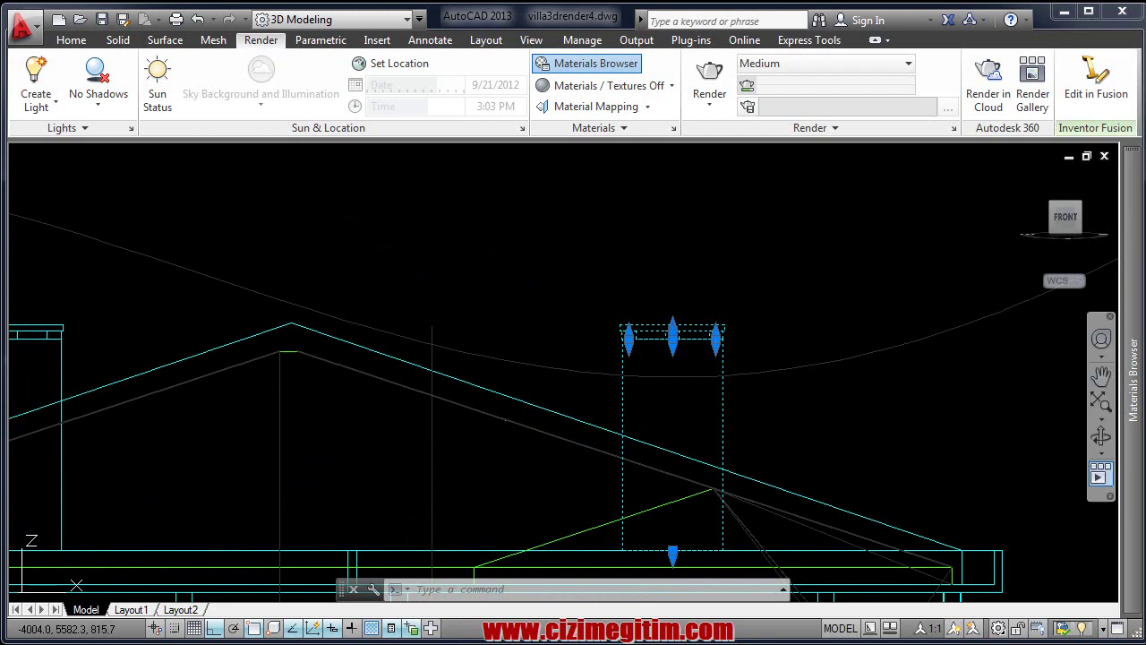
left_click_drag(846, 474, 646, 342)
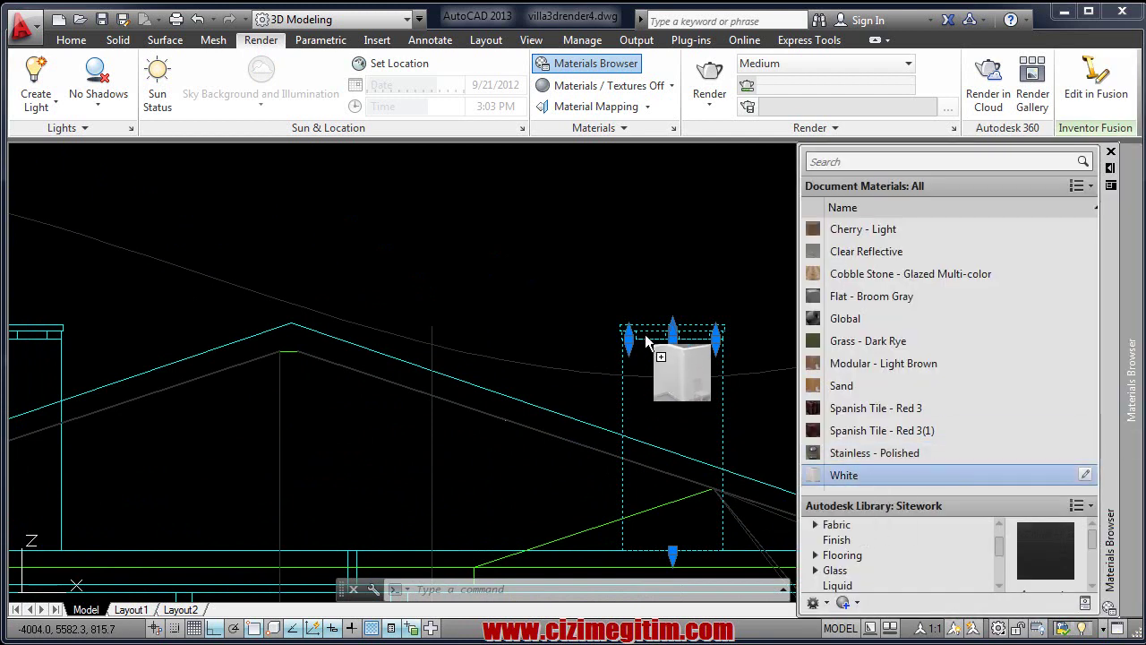
left_click_drag(646, 342, 644, 334)
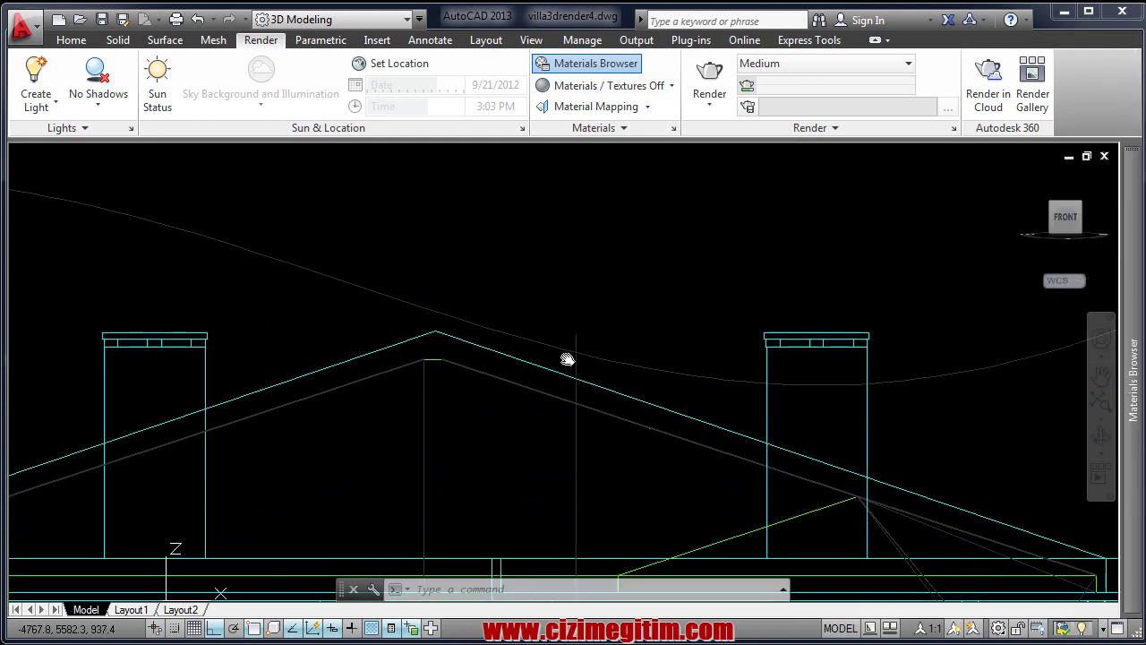
Step: Select the left chimney, drag White toward it, and switch to the Realistic style
left_click(152, 322)
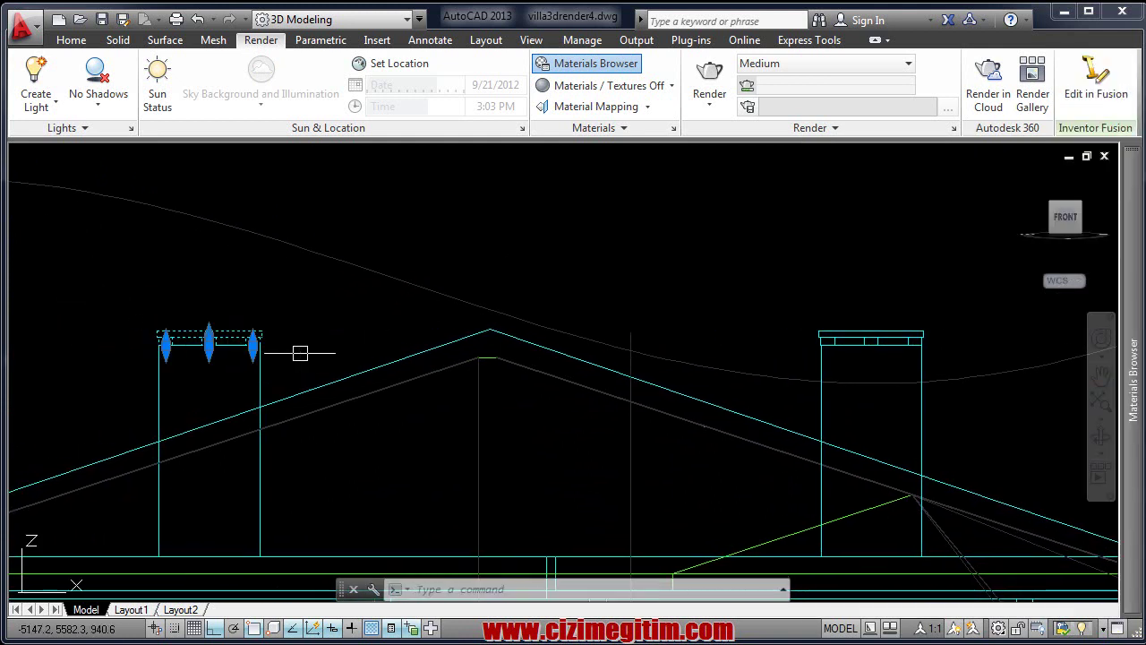
left_click(93, 298)
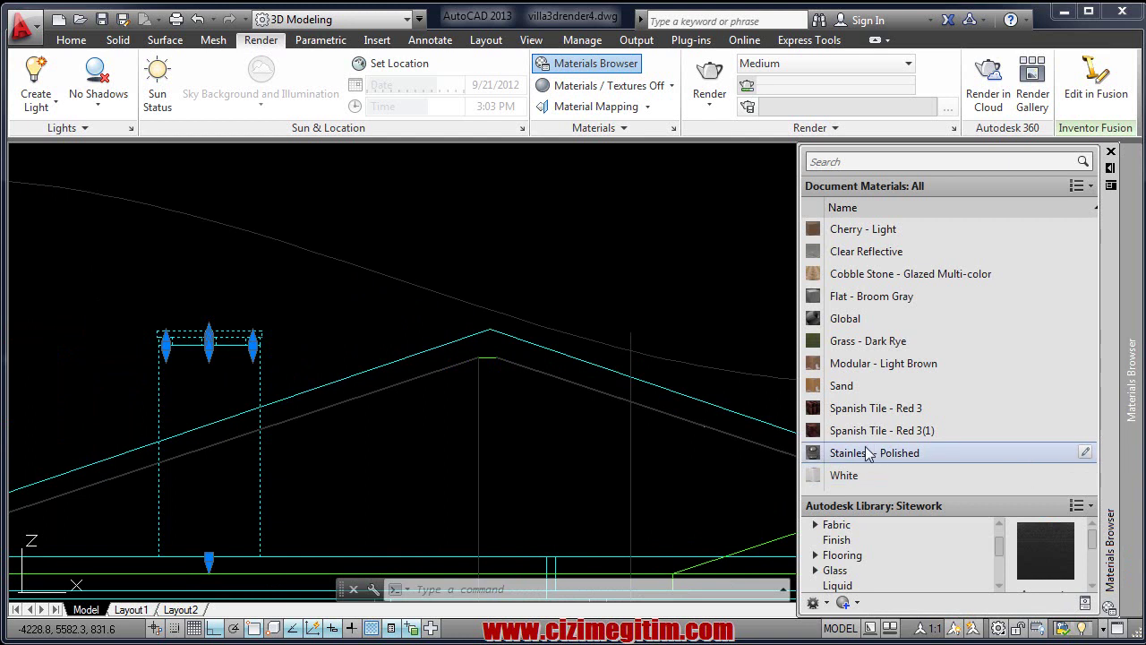
left_click_drag(901, 475, 242, 390)
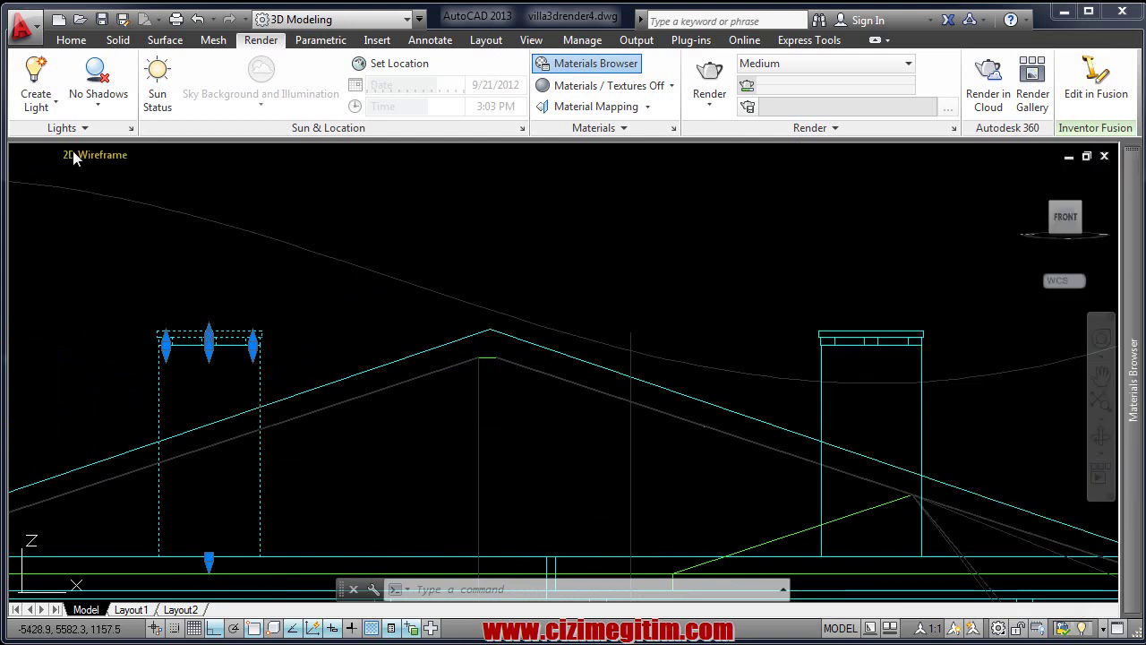
left_click(75, 156)
left_click(111, 261)
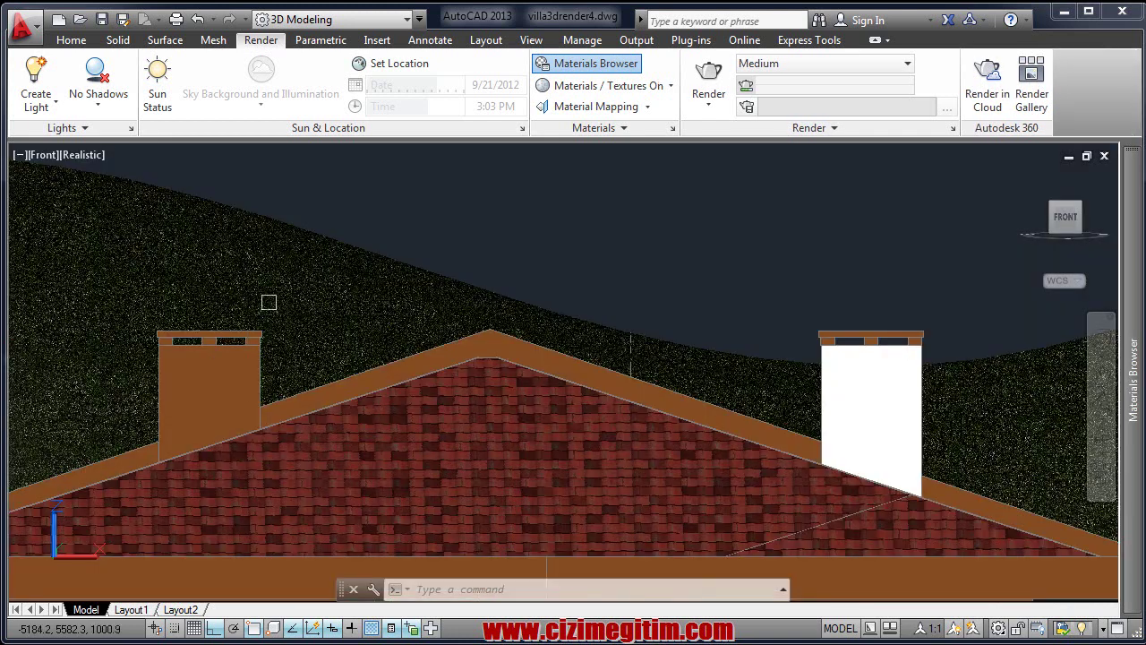
left_click(86, 154)
Step: In 2D Wireframe, select the left chimney and apply the White material
left_click(126, 197)
mouse_move(186, 314)
middle_mouse_down()
mouse_move(226, 296)
mouse_move(309, 340)
middle_mouse_up()
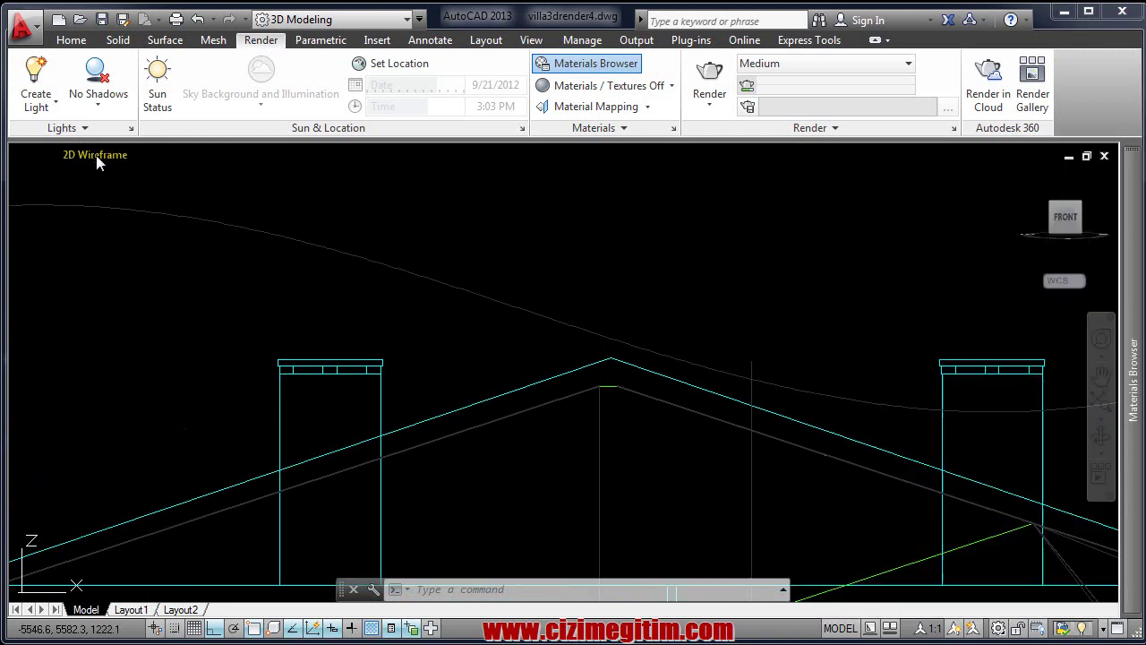
mouse_move(1132, 379)
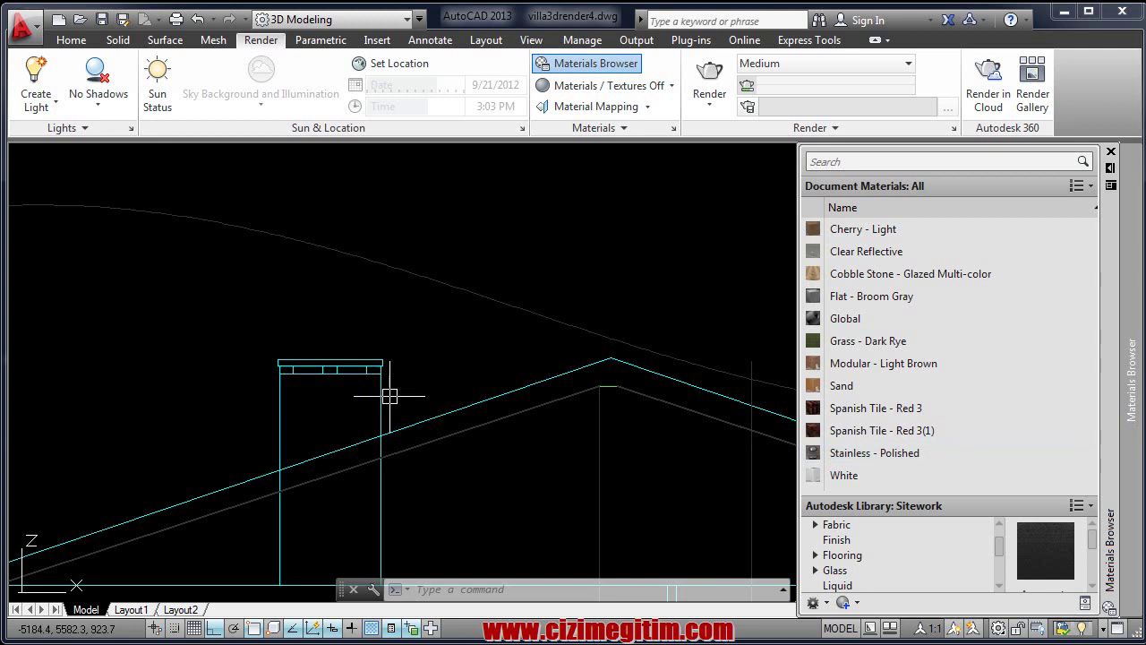
left_click(413, 394)
left_click(216, 317)
left_click_drag(974, 475, 353, 389)
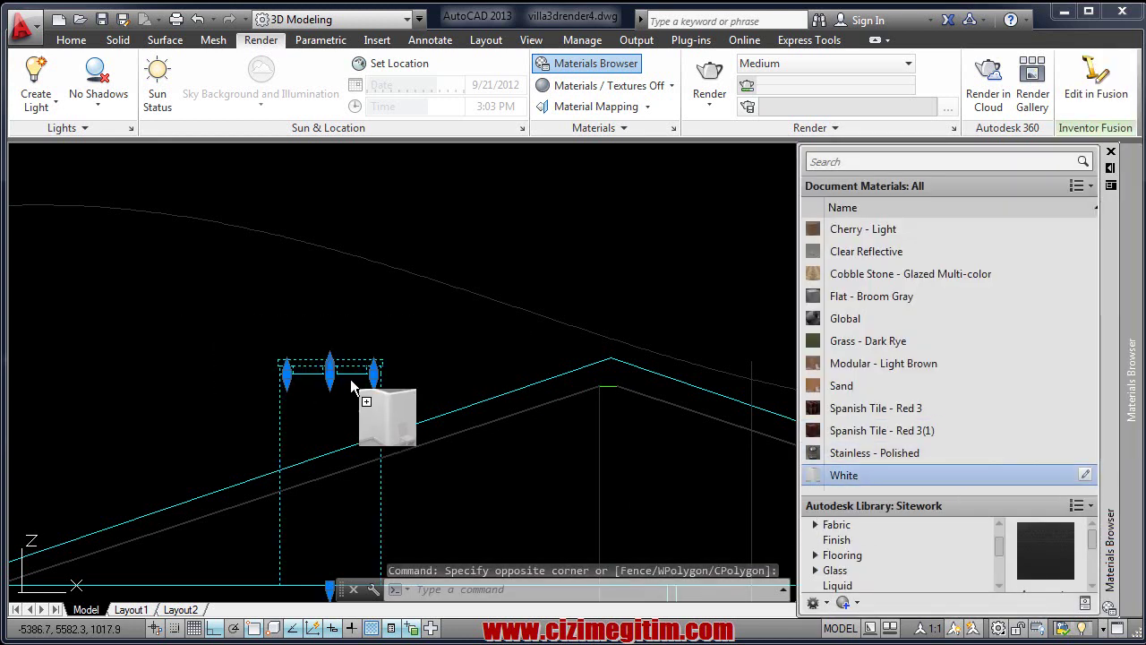
left_click_drag(354, 389, 350, 373)
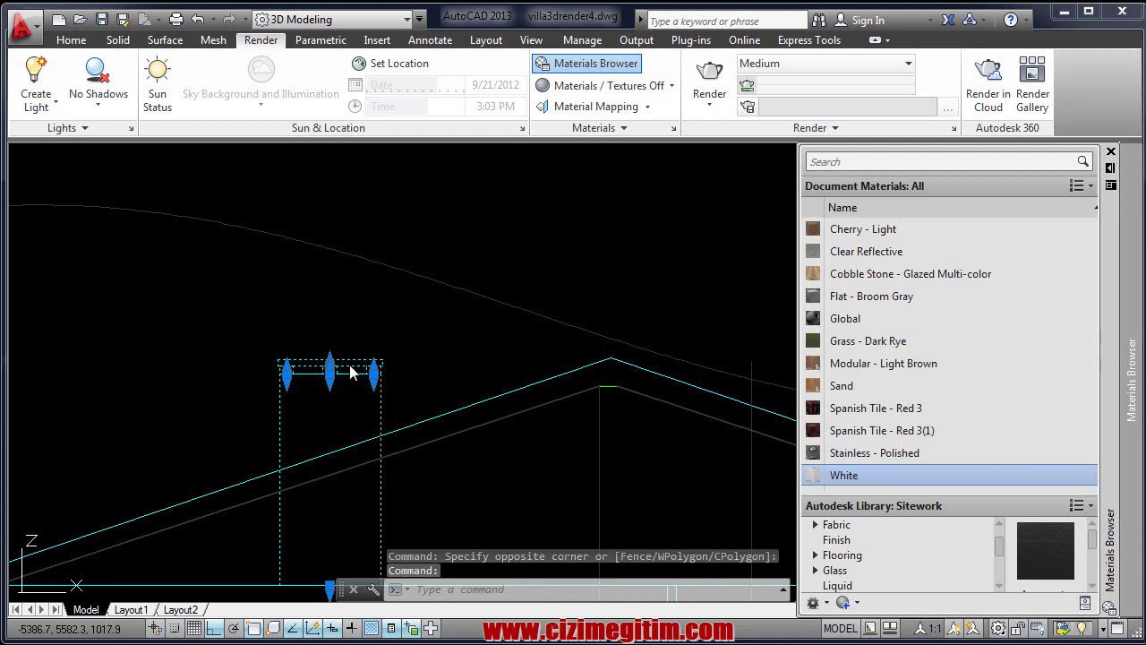
key("Escape")
Step: Apply the White material to the left chimney's cap
left_click(228, 340)
left_click(490, 417)
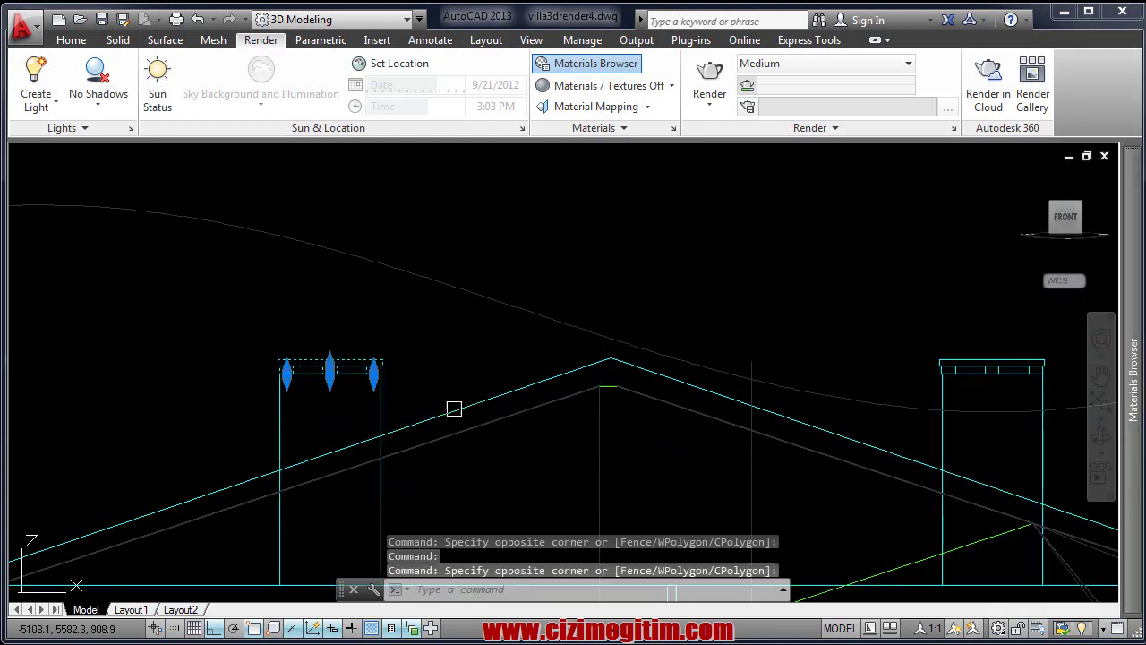
left_click_drag(845, 474, 288, 371)
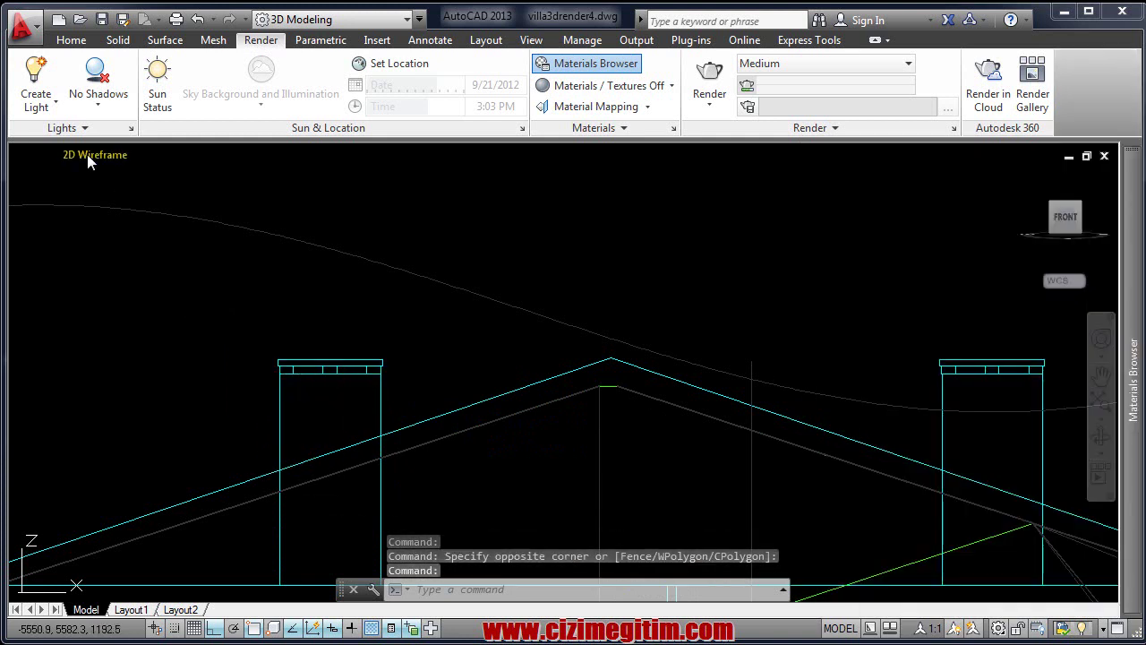
Step: Switch to the Realistic style and orbit to see the whole terrain and house
left_click(87, 154)
left_click(159, 265)
mouse_move(492, 414)
middle_mouse_down()
mouse_move(453, 363)
mouse_move(506, 363)
middle_mouse_up()
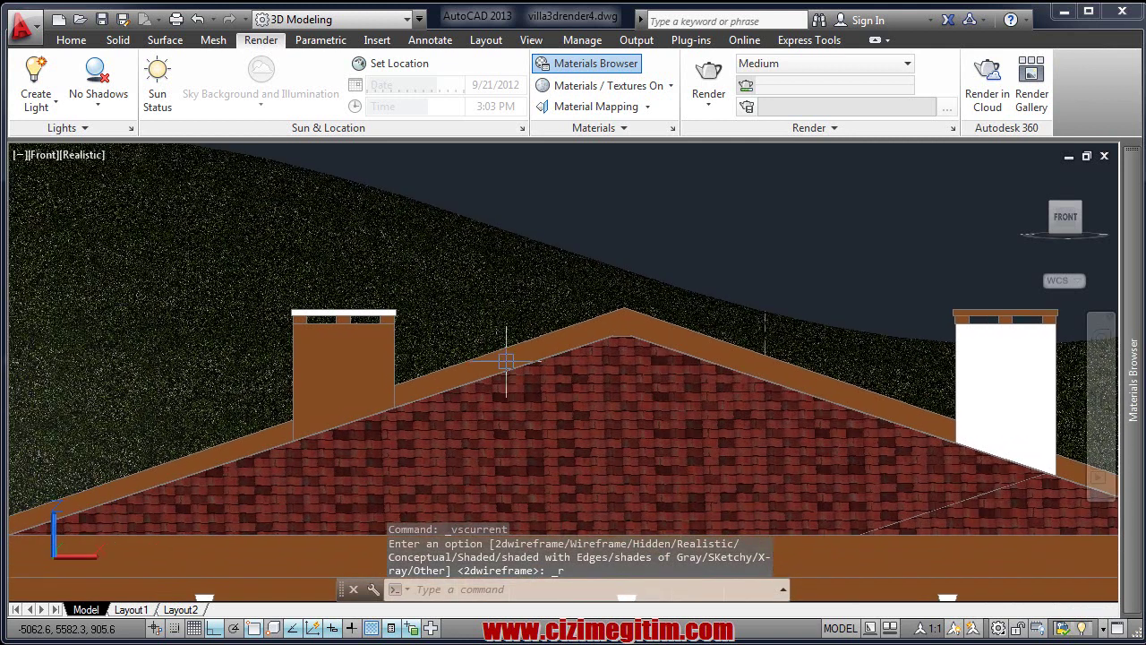
middle_click_drag(738, 240, 641, 343, "shift")
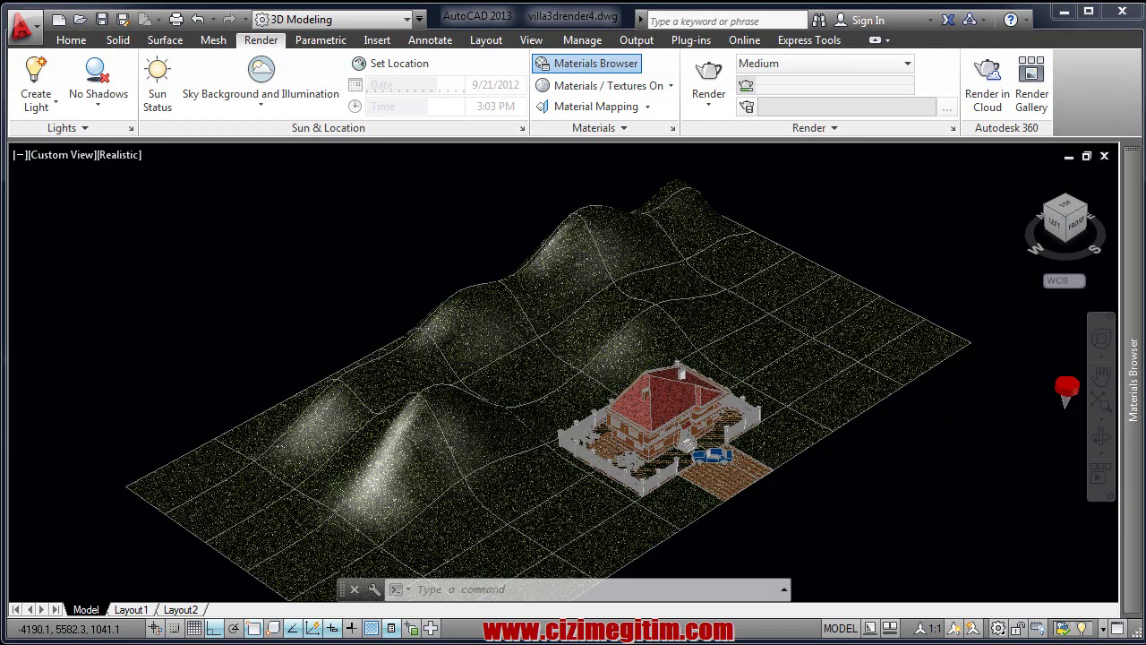
Step: Zoom into the roof and apply the White material to the first chimney
scroll(949, 349, "up", 2)
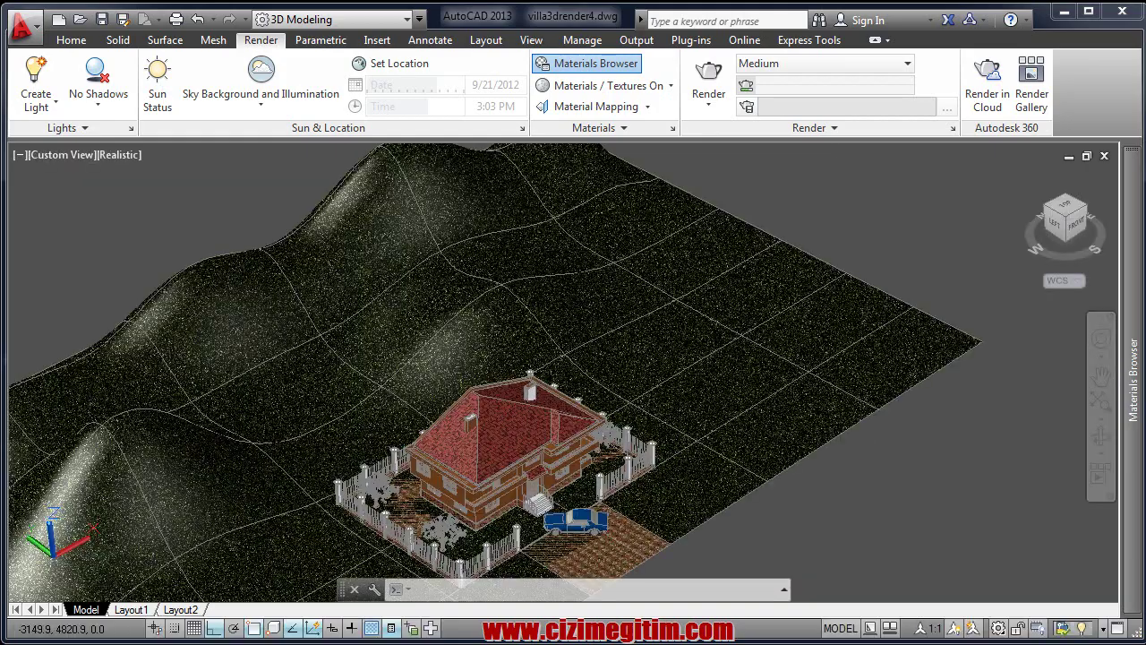
scroll(564, 371, "up", 1)
scroll(563, 371, "up", 1)
scroll(563, 372, "up", 1)
scroll(563, 372, "up", 1)
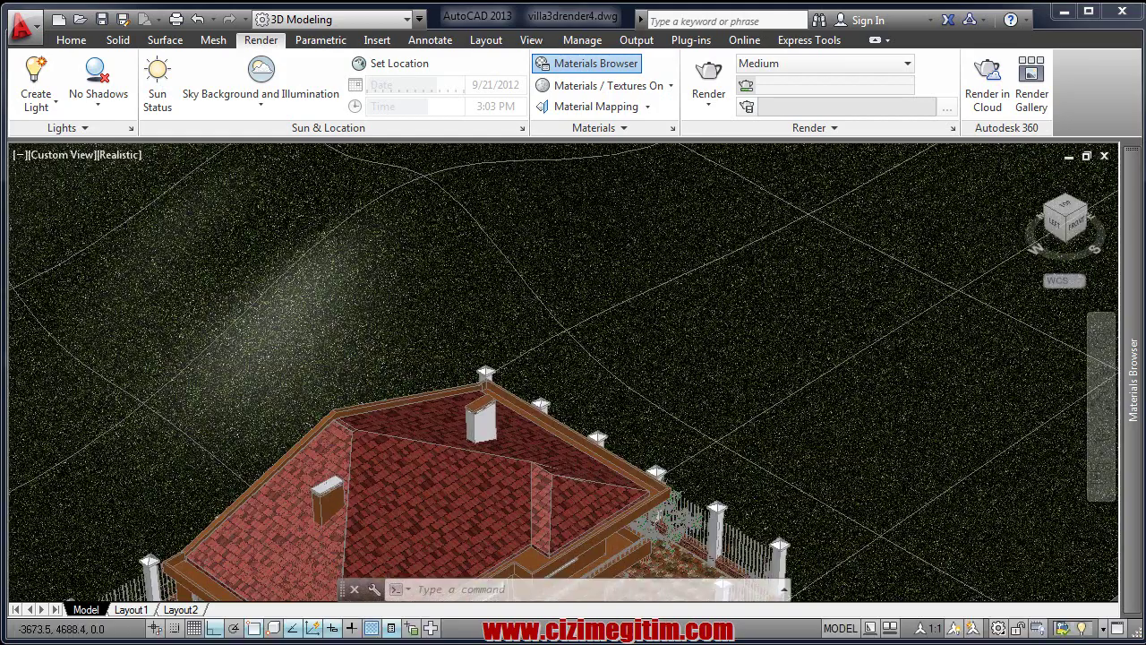
scroll(537, 384, "up", 1)
scroll(537, 385, "up", 1)
middle_click_drag(537, 385, 524, 400, "shift")
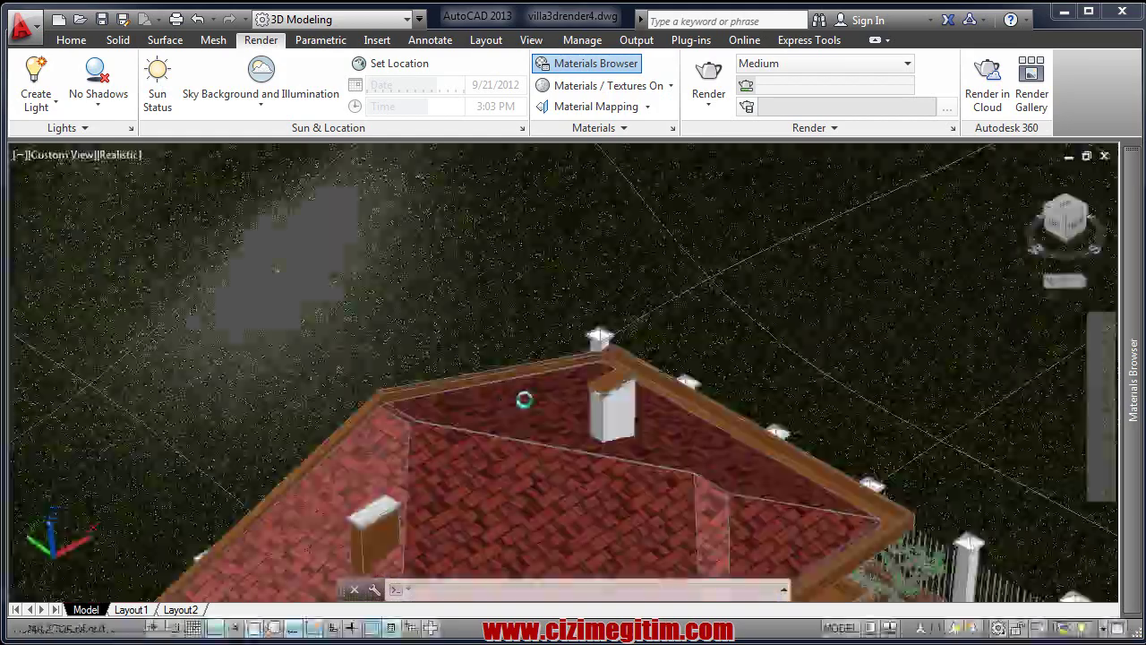
scroll(631, 356, "up", 1)
scroll(633, 357, "up", 1)
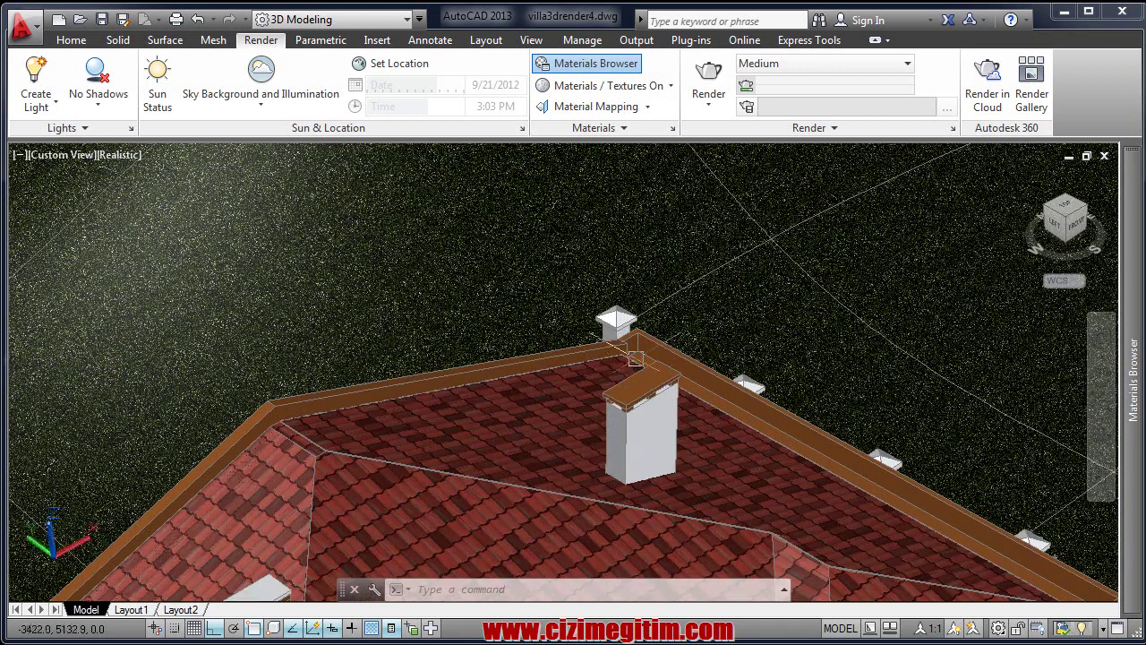
left_click(674, 389)
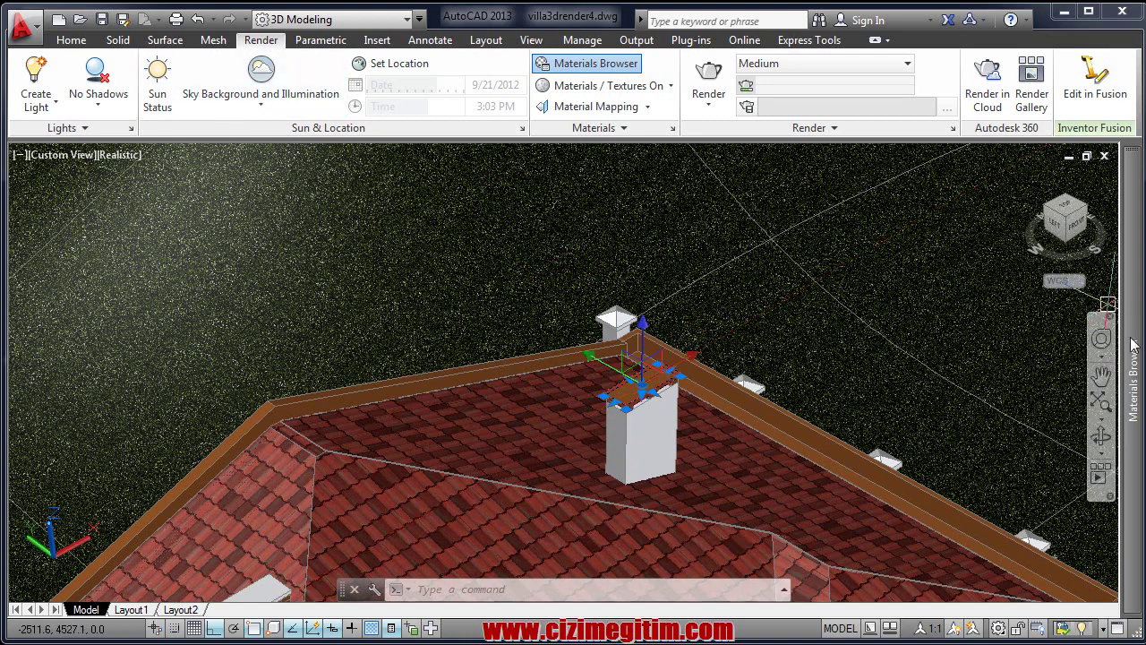
left_click_drag(837, 474, 599, 383)
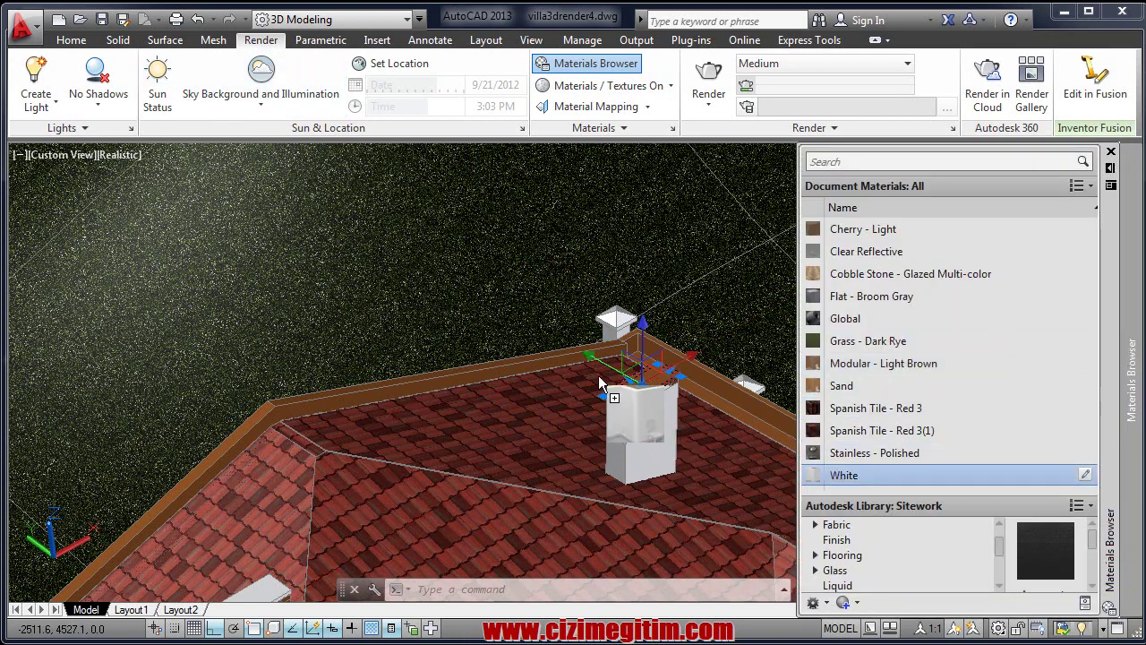
Step: Orbit and apply White to the other chimney, then zoom back out
mouse_move(538, 401)
middle_mouse_down("shift")
mouse_move(454, 247)
mouse_move(471, 225)
middle_mouse_up("shift")
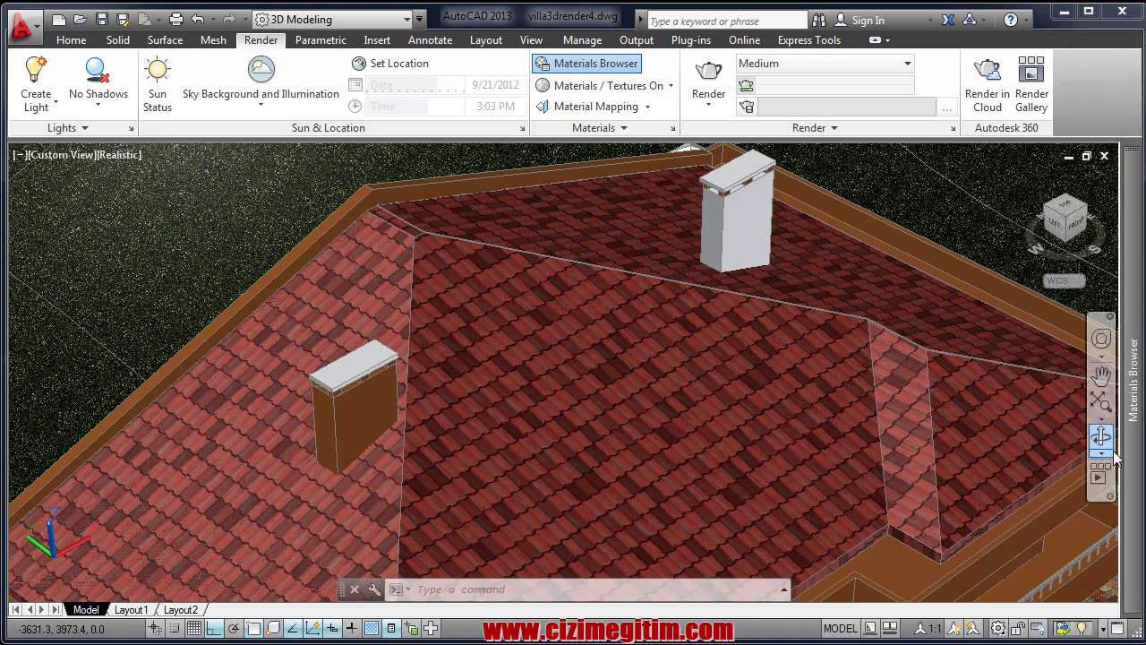
left_click_drag(859, 474, 338, 411)
scroll(337, 411, "down", 3)
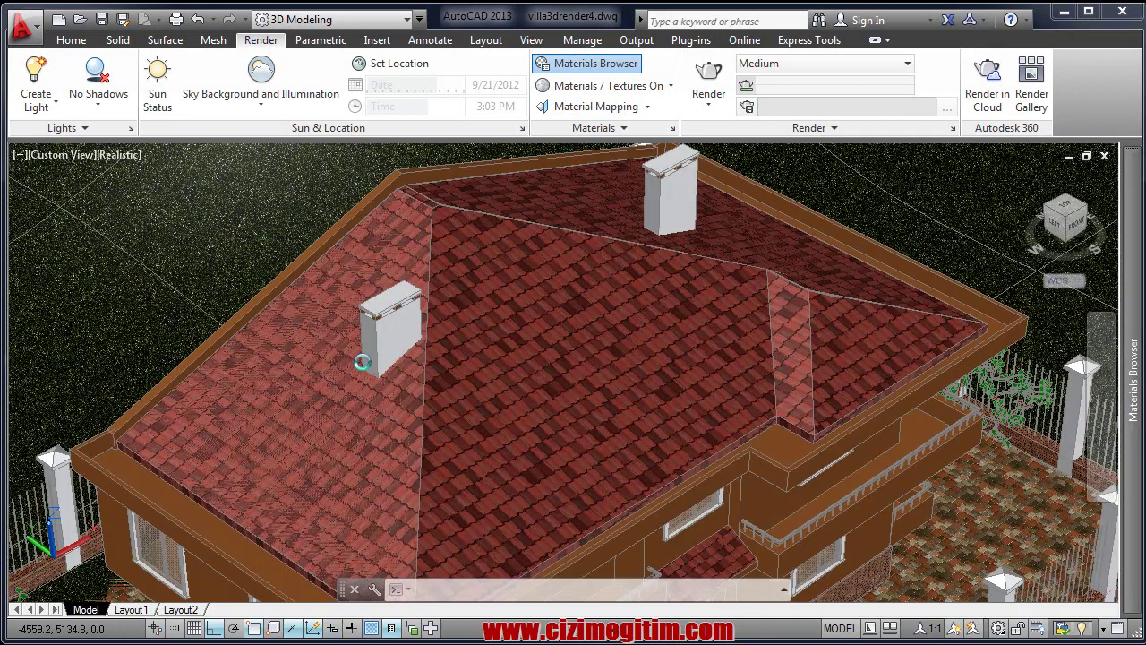
scroll(330, 379, "down", 2)
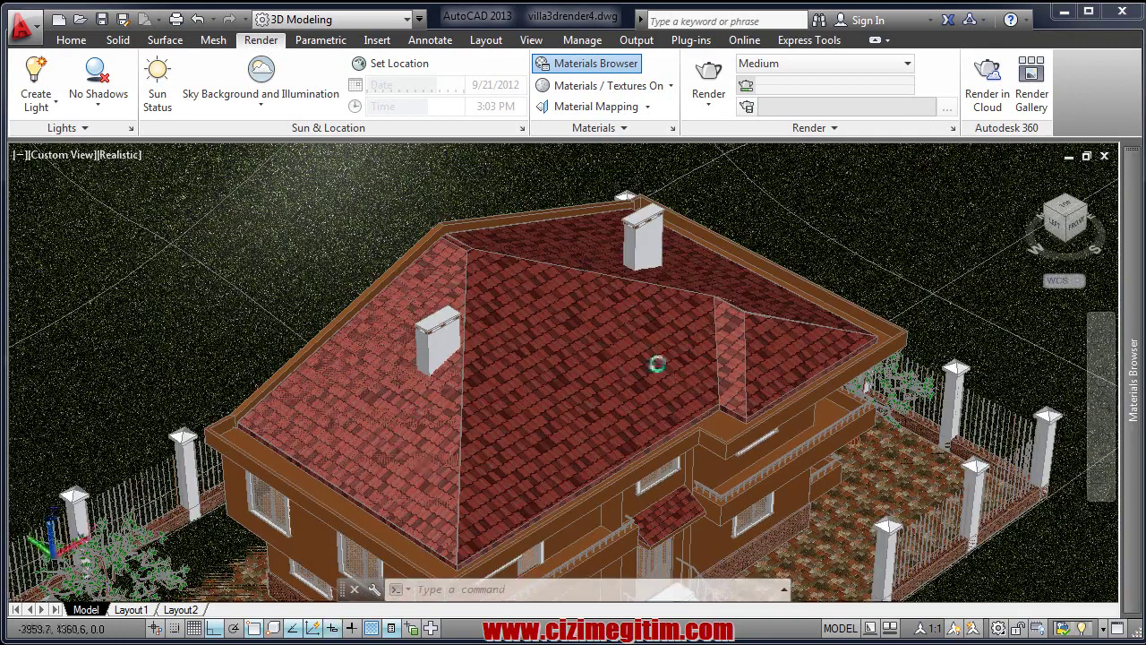
Step: Orbit, pan and zoom to a close-up of the red roof tiles, then show the Render options
middle_click_drag(656, 363, 519, 391, "shift")
middle_click_drag(439, 241, 489, 326)
scroll(448, 321, "up", 2)
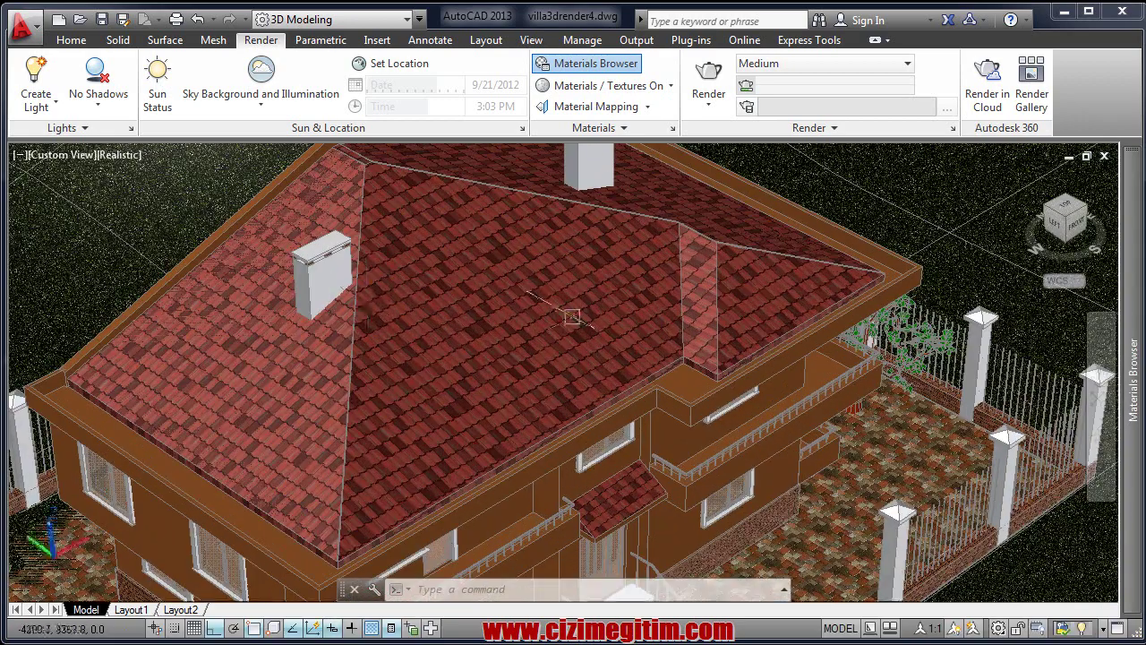
middle_click_drag(567, 288, 600, 386)
scroll(573, 313, "up", 2)
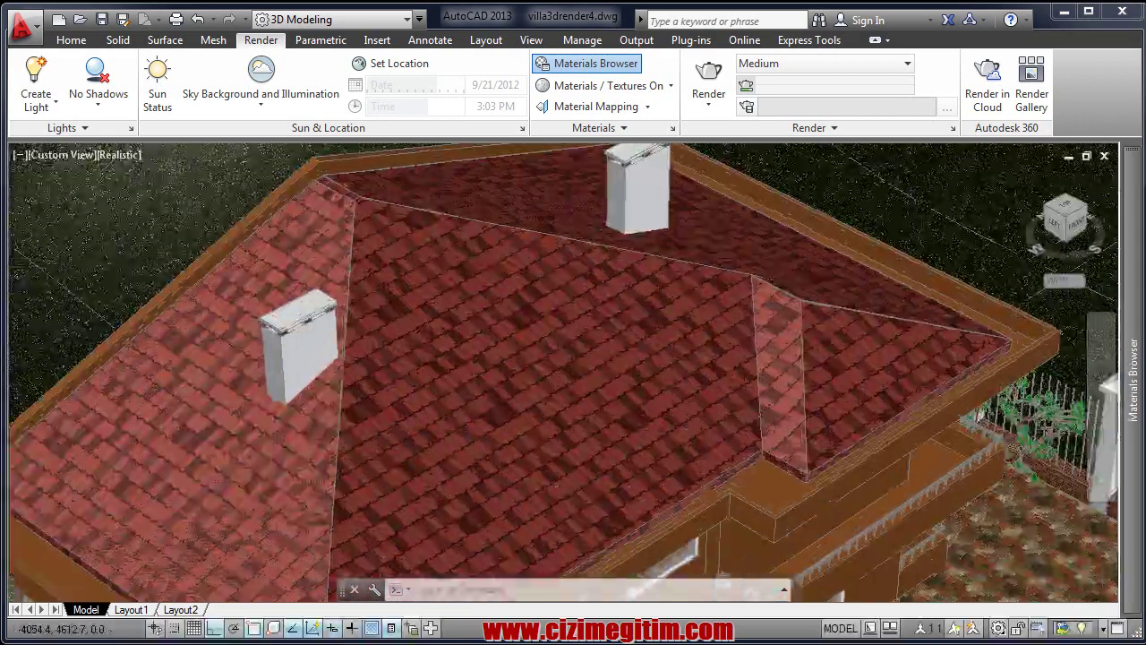
middle_click_drag(473, 271, 487, 266)
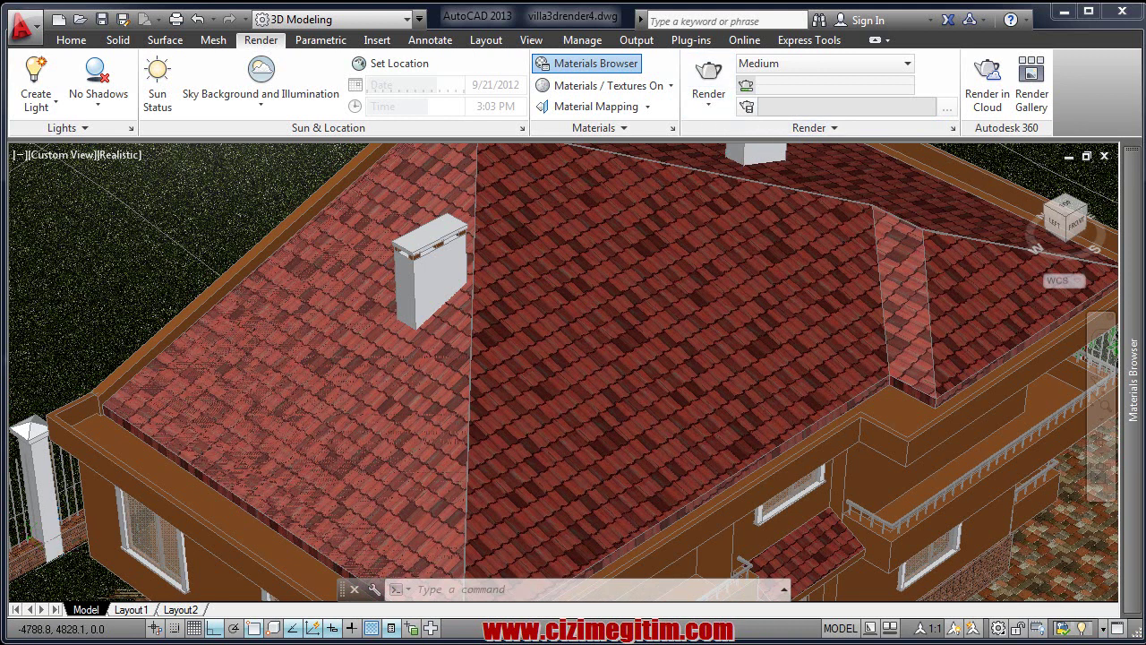
scroll(547, 455, "up", 2)
scroll(547, 455, "up", 2)
scroll(547, 454, "up", 2)
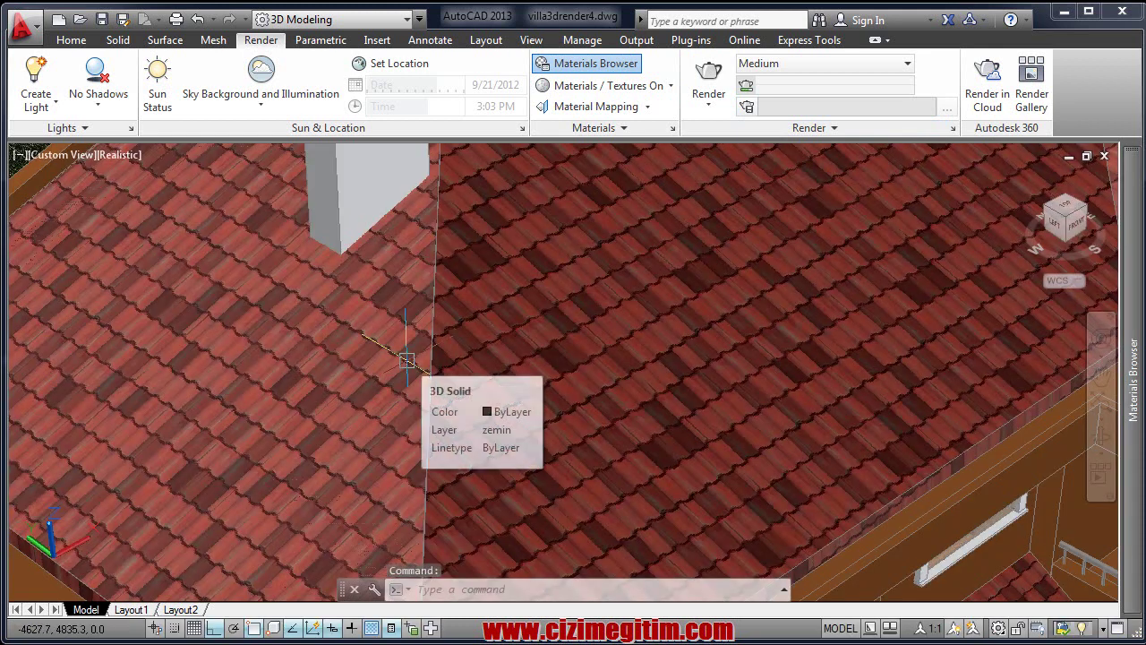
left_click(708, 107)
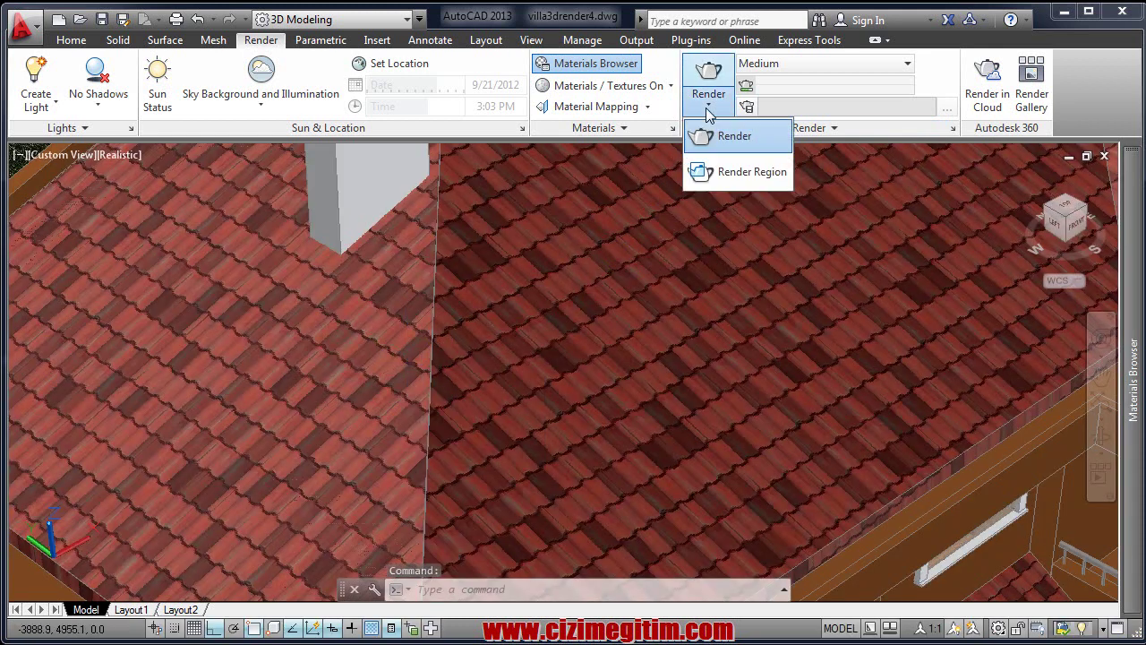
Step: Render a rectangular region of the roof with Render Region, then end the command
left_click(715, 171)
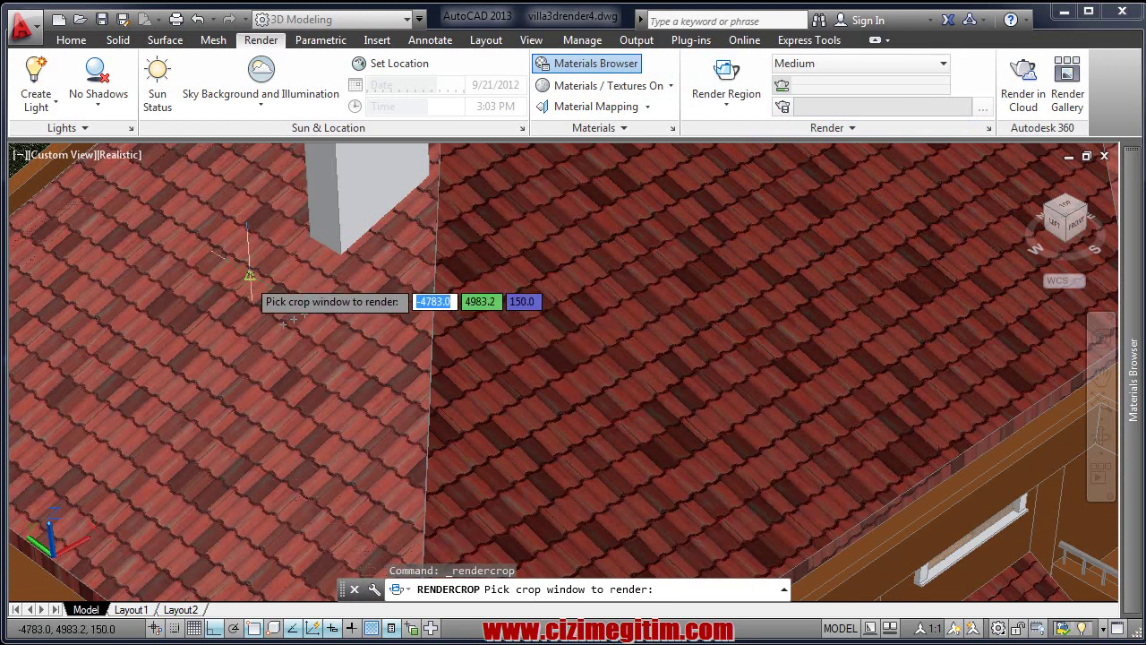
left_click(254, 297)
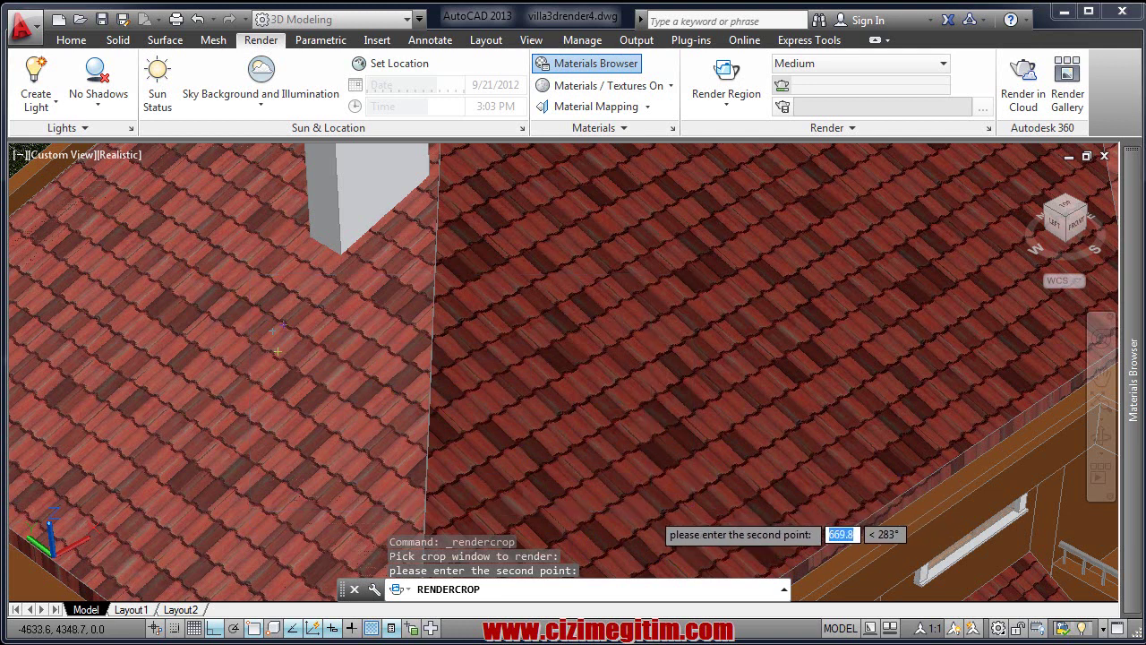
left_click(649, 510)
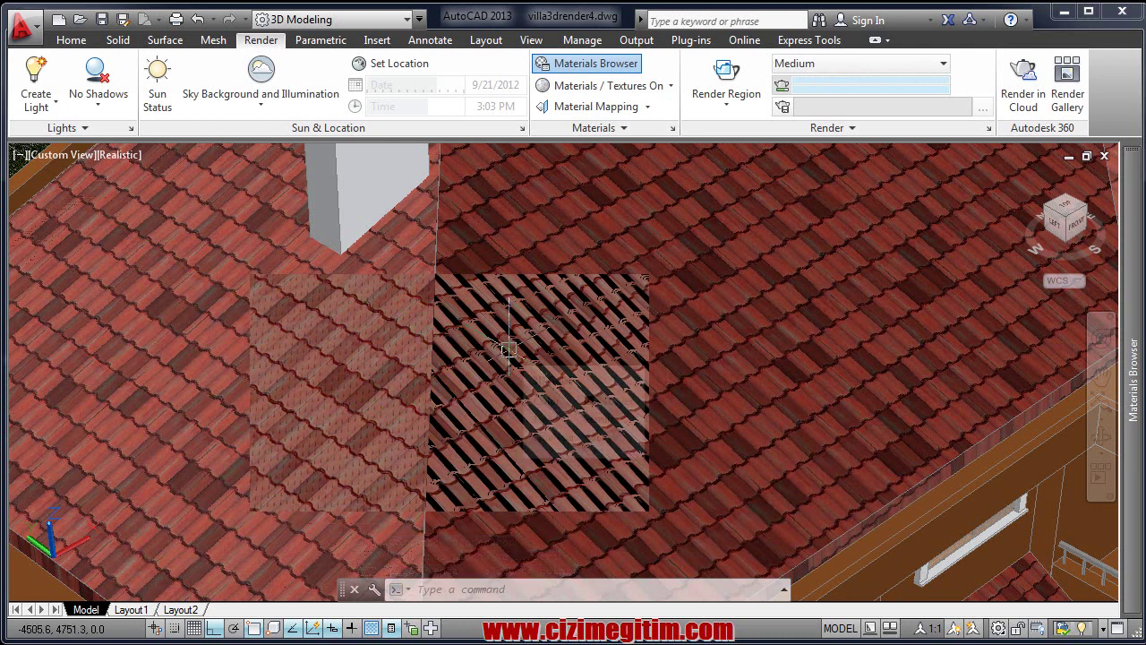
key("Escape")
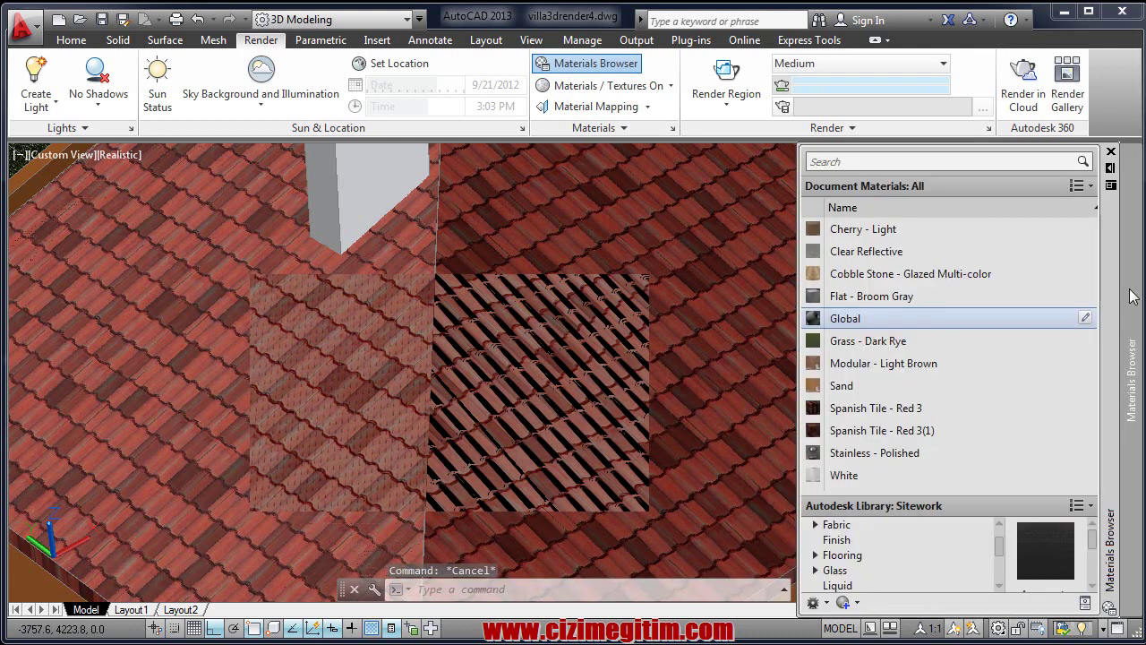
mouse_move(1132, 381)
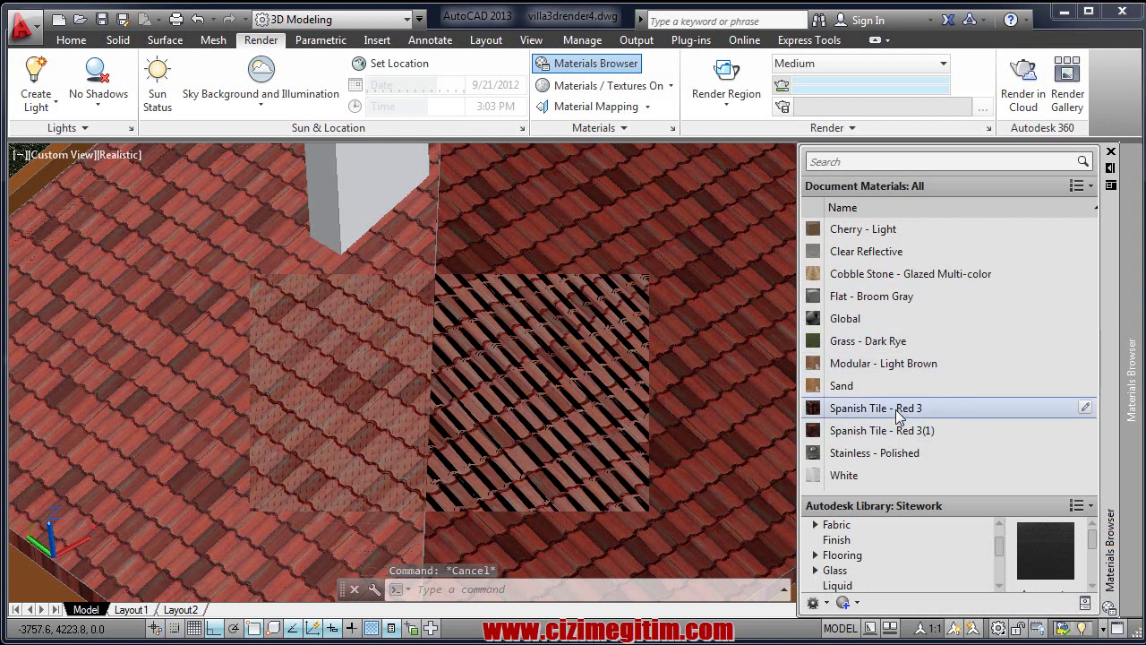
Step: Set Bump Amount to 300 on Spanish Tile - Red 3 and Spanish Tile - Red 3(1)
left_click(883, 417)
double_click(882, 417)
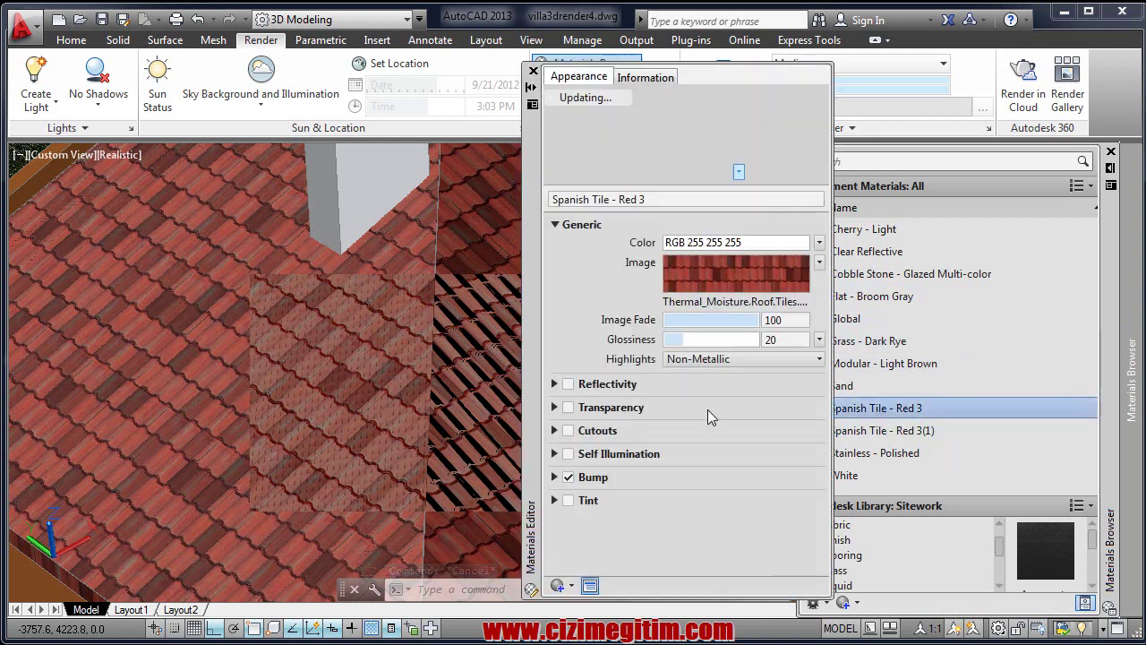
left_click_drag(527, 348, 765, 320)
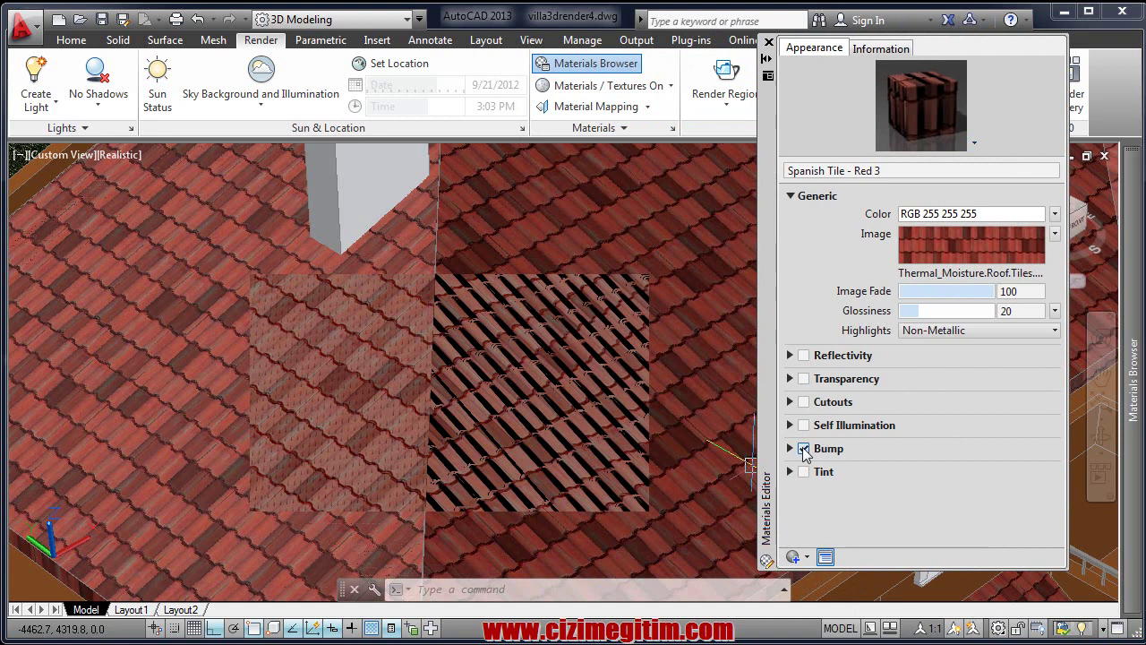
left_click(789, 448)
type("730")
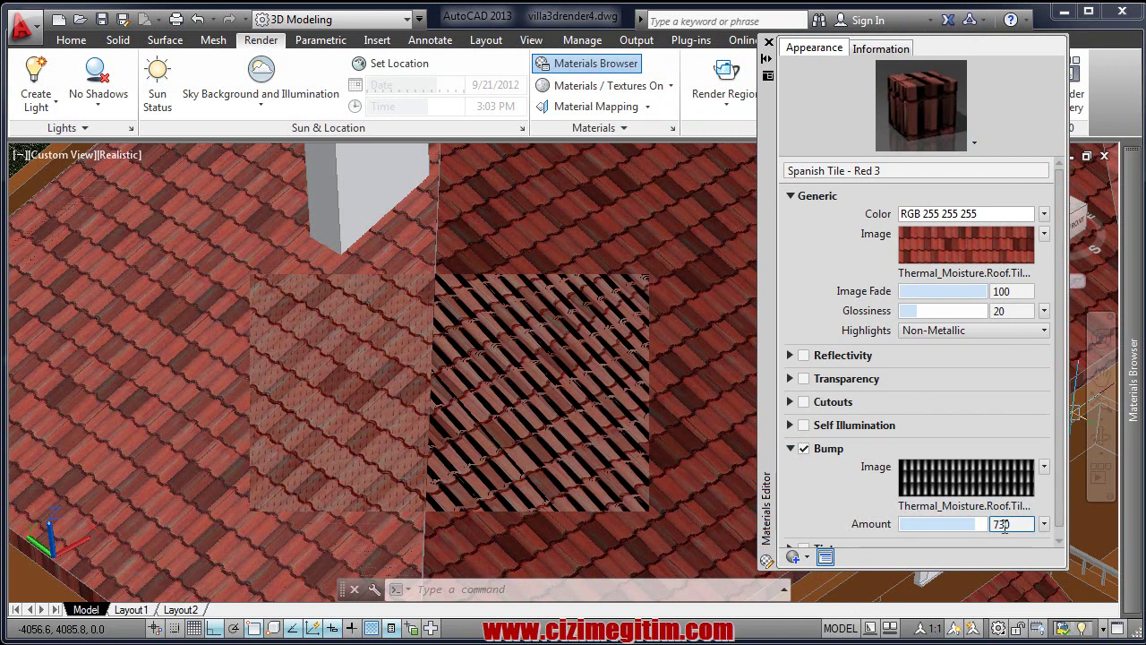
left_click(768, 42)
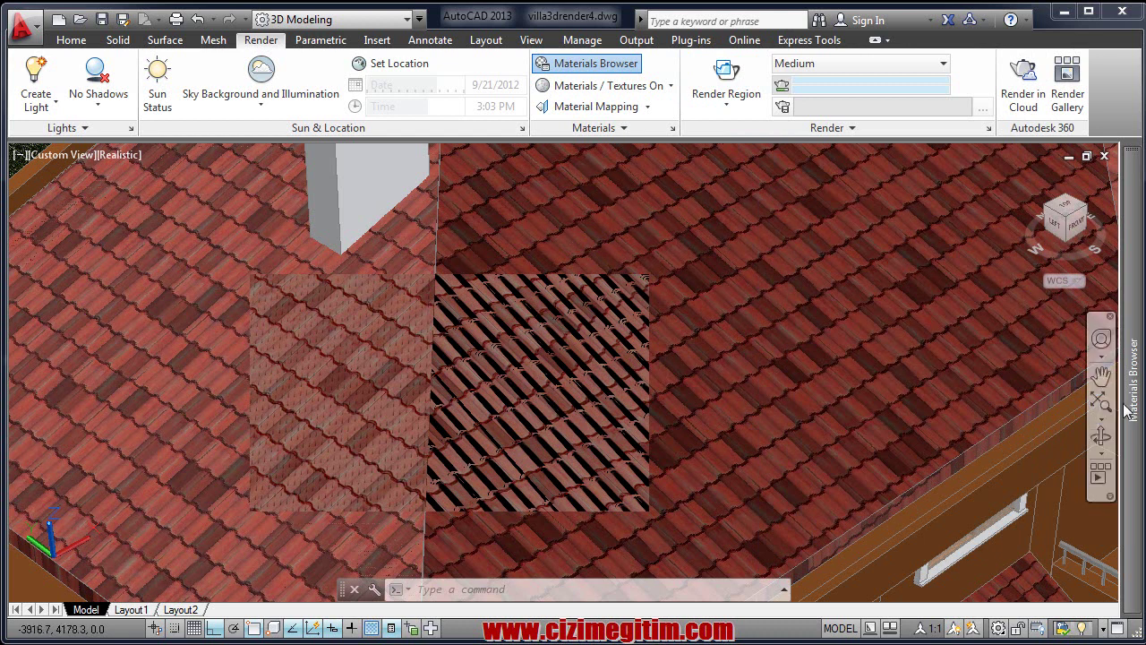
mouse_move(1129, 381)
double_click(926, 429)
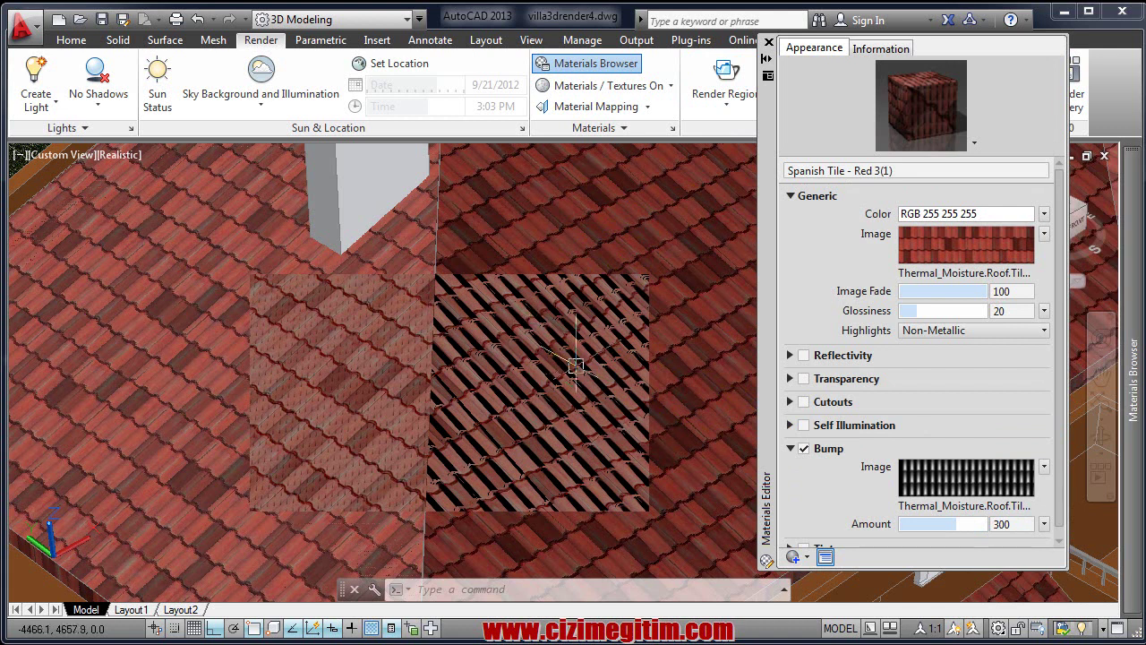
left_click(769, 43)
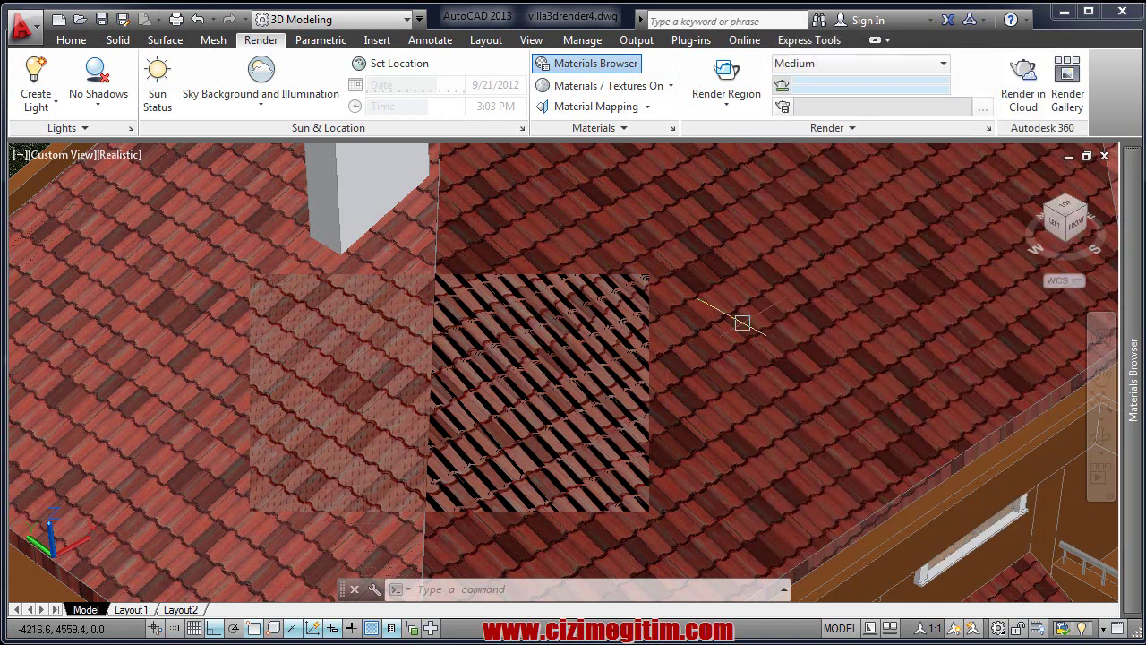
Step: Reopen Spanish Tile - Red 3, region-render a roof patch to check the bump, then clear it
left_click(907, 428)
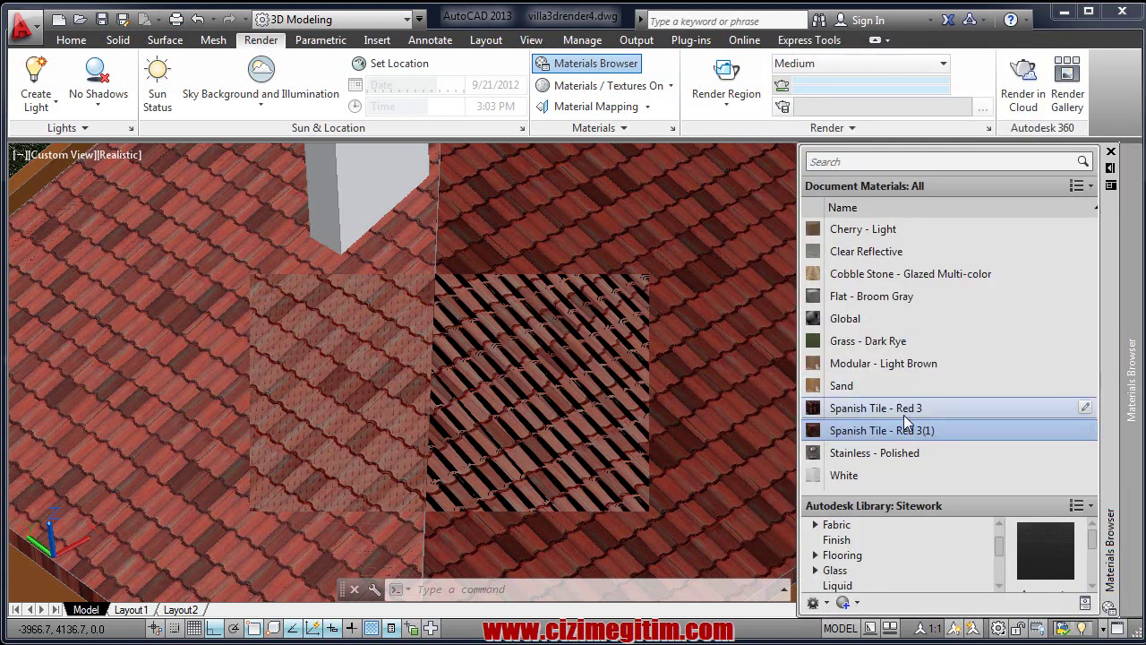
double_click(905, 414)
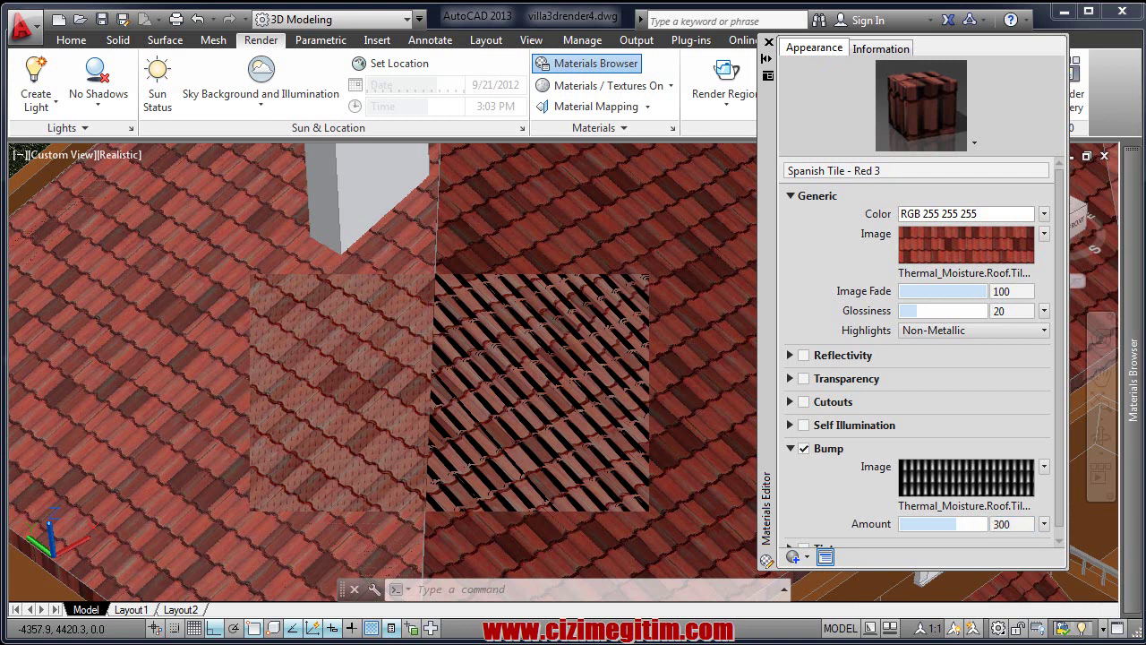
left_click(726, 103)
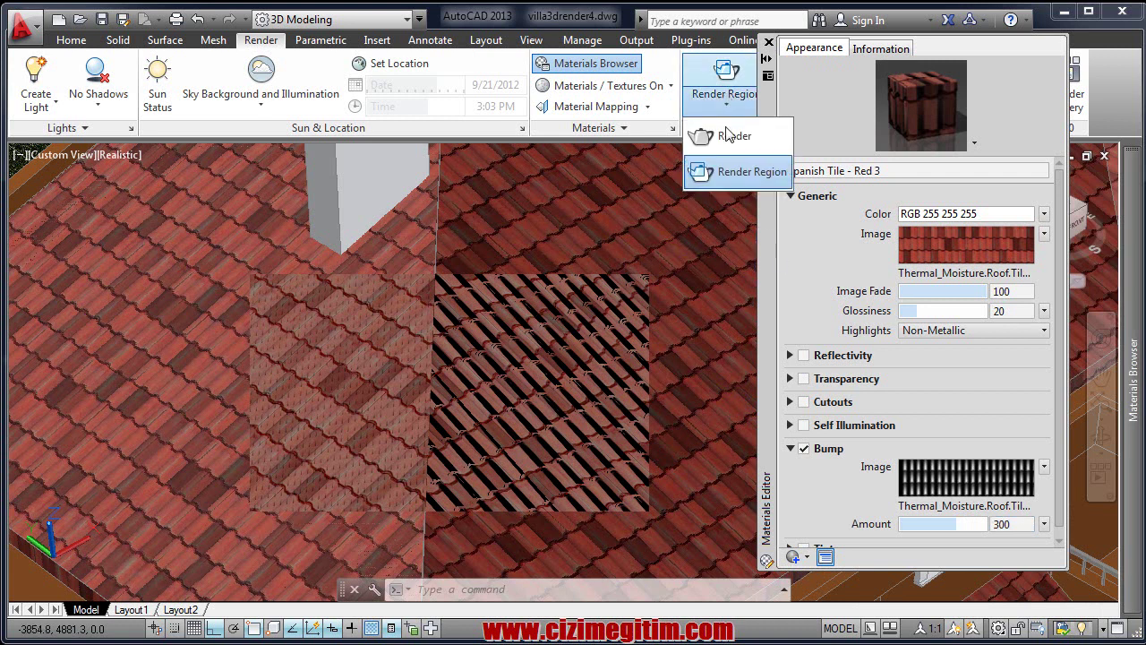
left_click(716, 169)
left_click(305, 311)
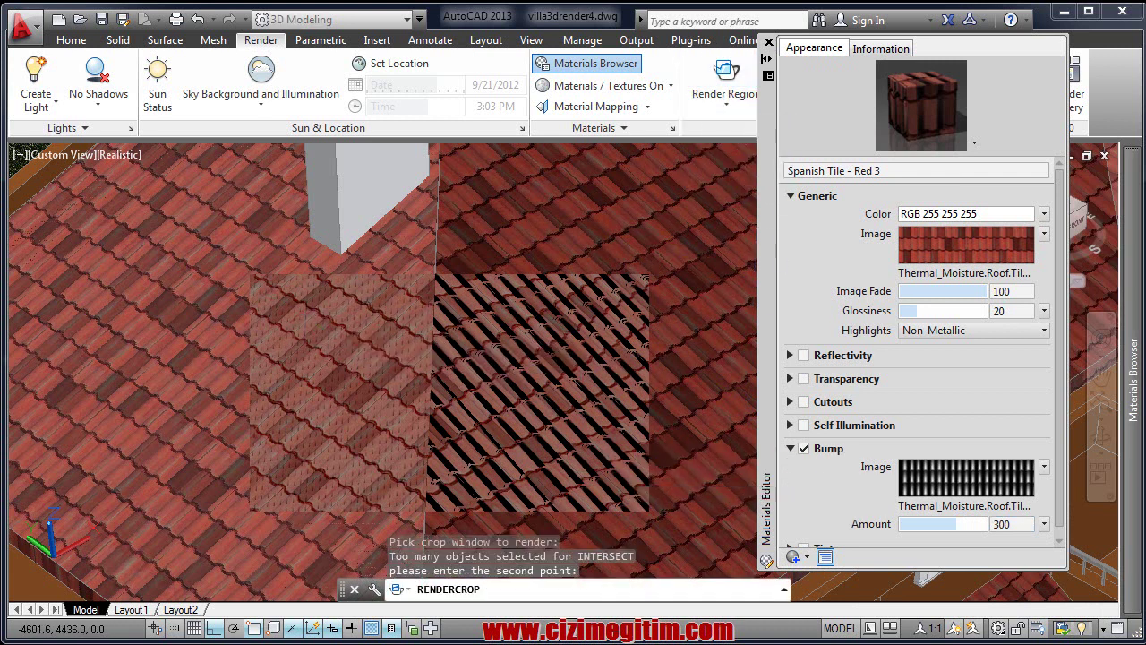
left_click(534, 473)
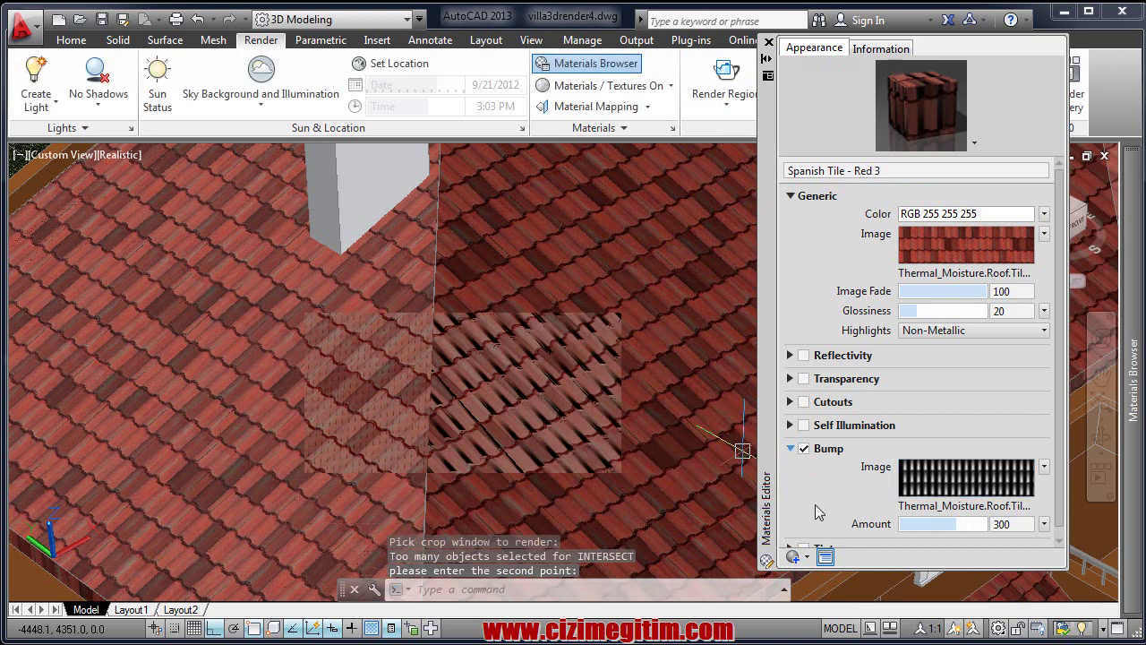
key("Escape")
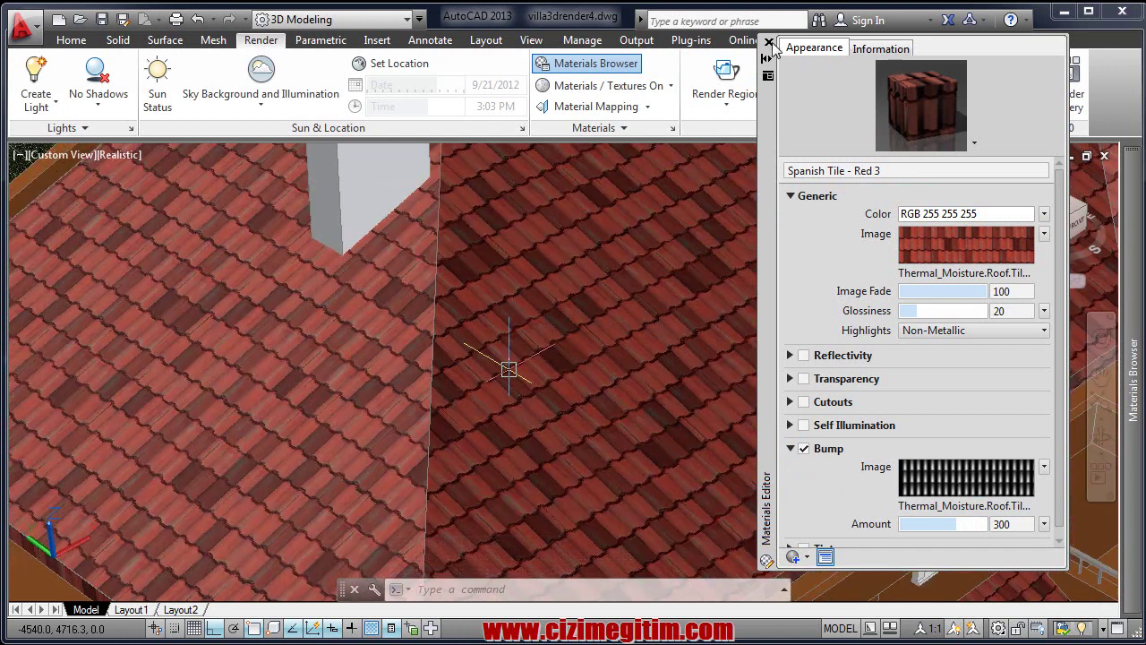
left_click(768, 42)
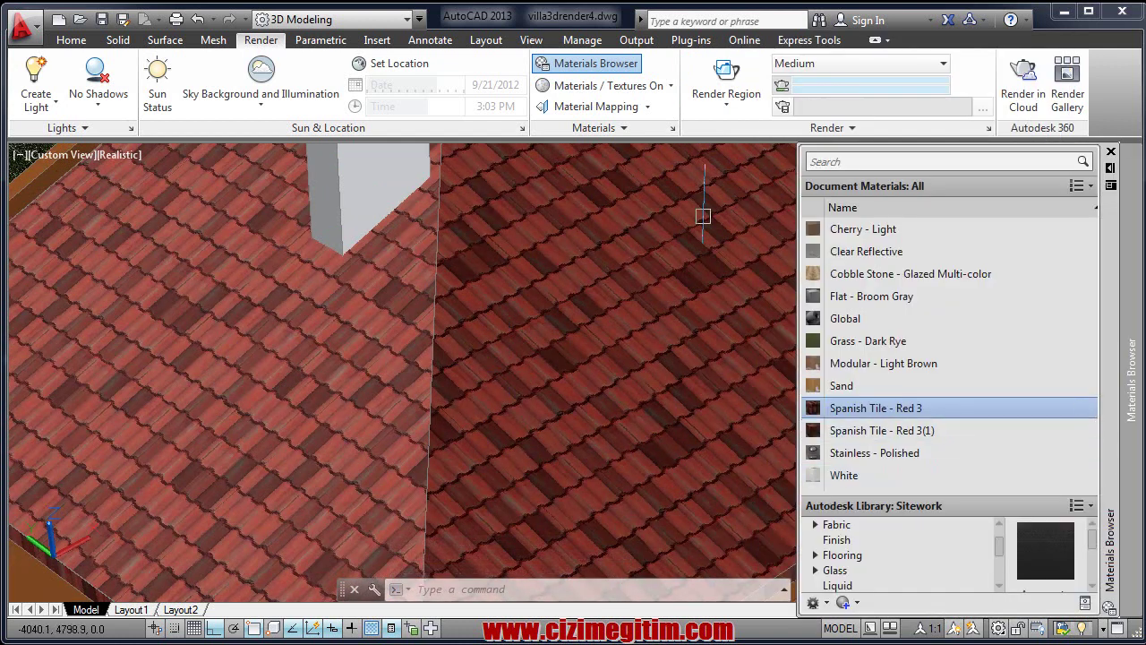
Step: Orbit the model to view the building facade and tiled roof
left_click(1111, 154)
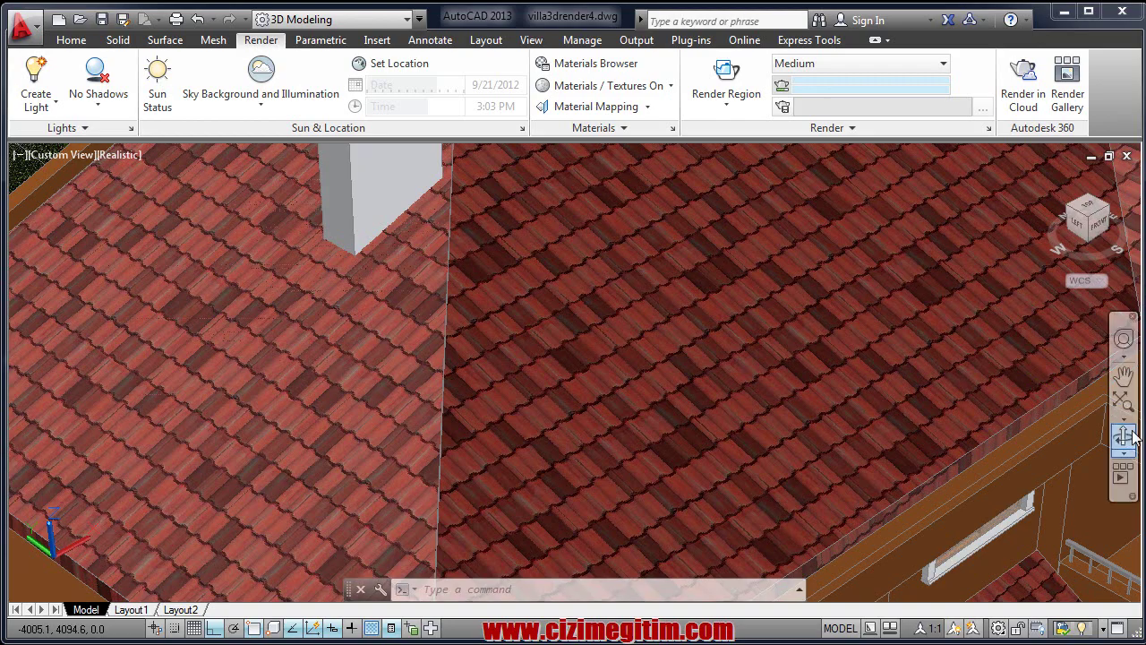
left_click(1124, 436)
mouse_move(775, 427)
left_mouse_down()
mouse_move(707, 403)
mouse_move(545, 289)
left_mouse_up()
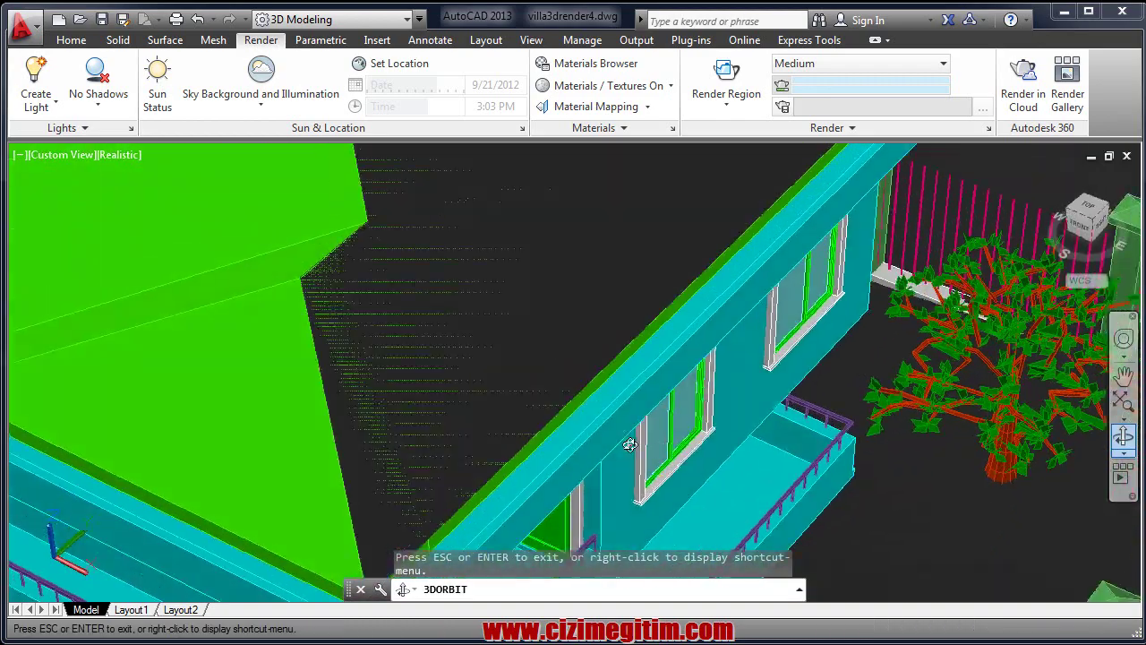
right_click(546, 286)
left_click(573, 294)
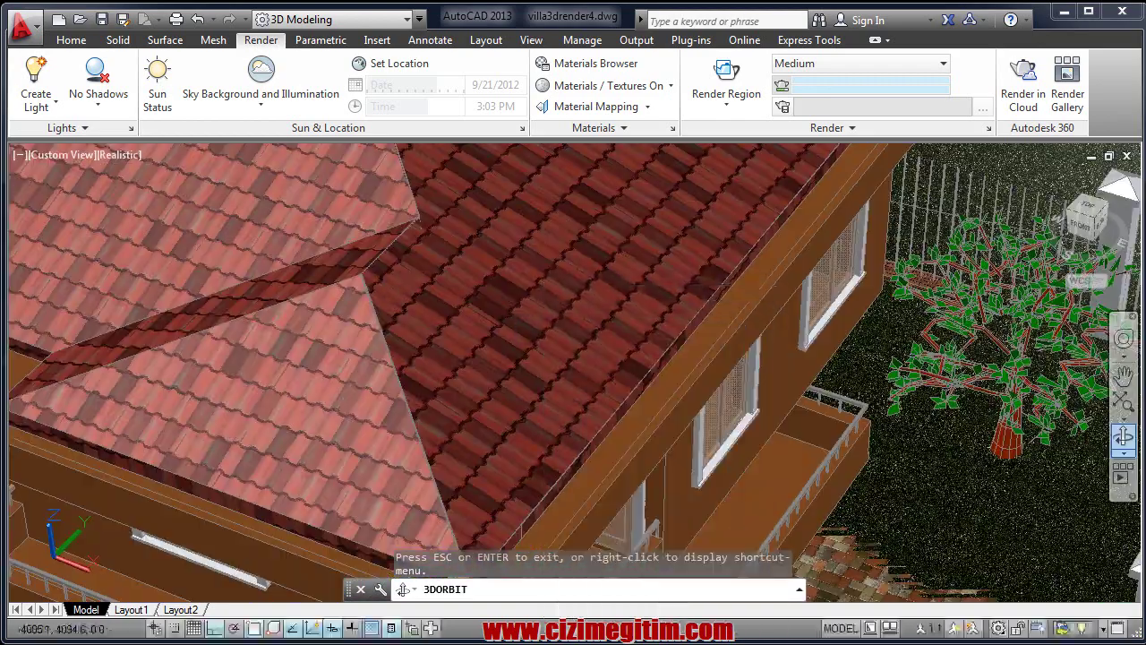
Step: Toggle Sun Status on and back off, then render the full current view
left_click(158, 82)
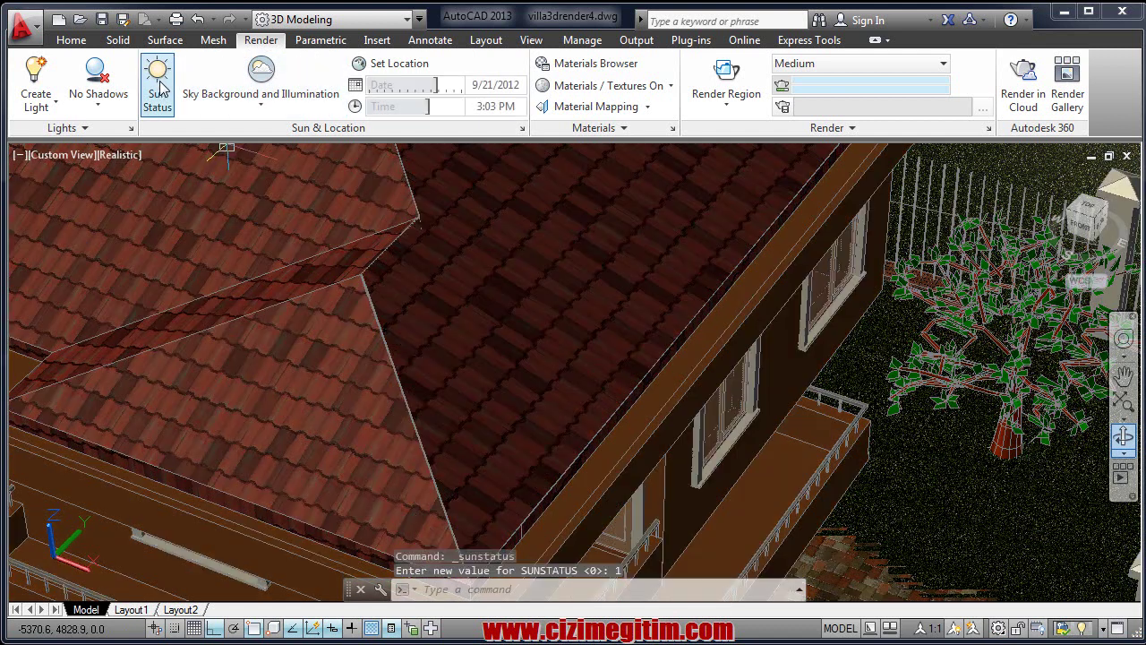
left_click(159, 82)
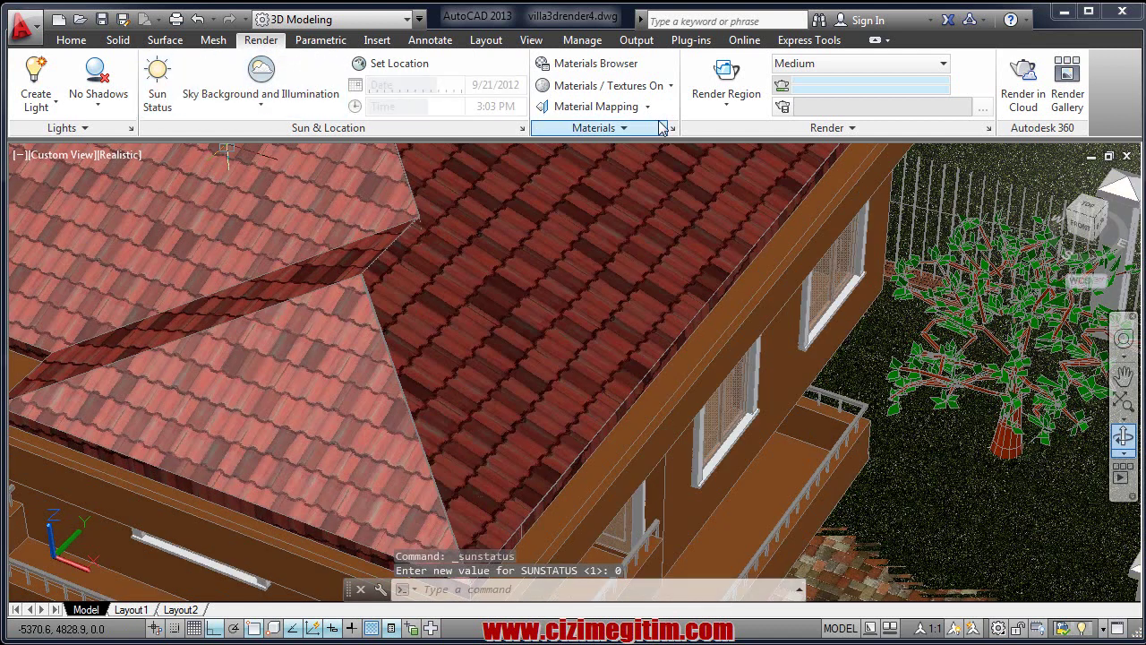
left_click(723, 106)
left_click(723, 136)
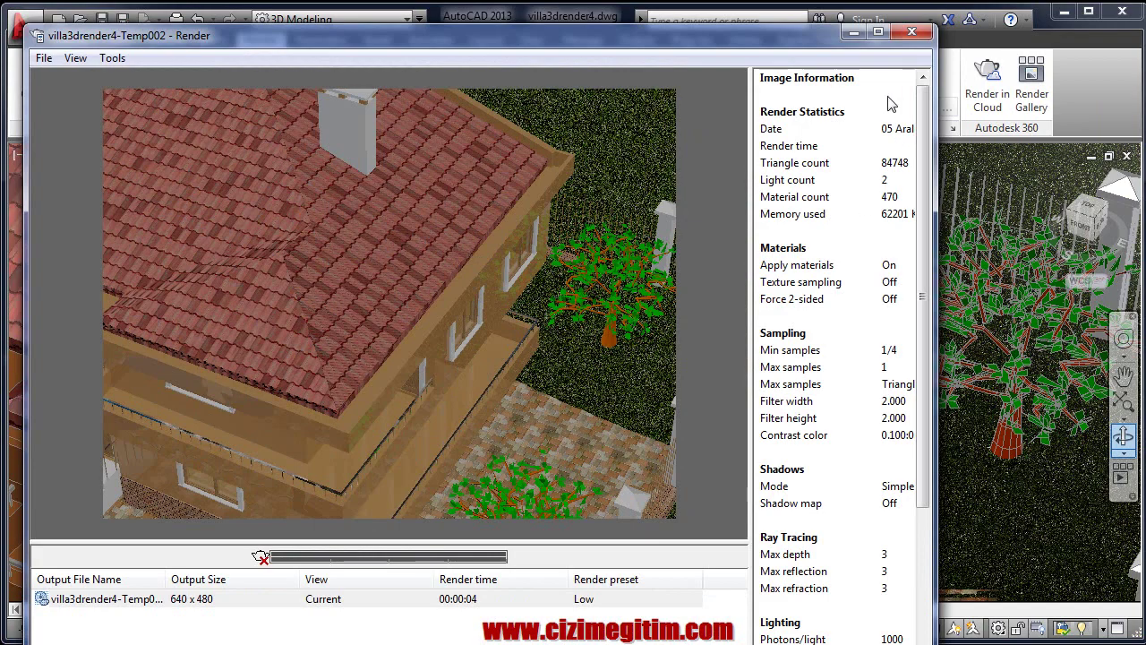
Step: Close the finished render, zoom out and orbit around the villa's front
left_click(911, 35)
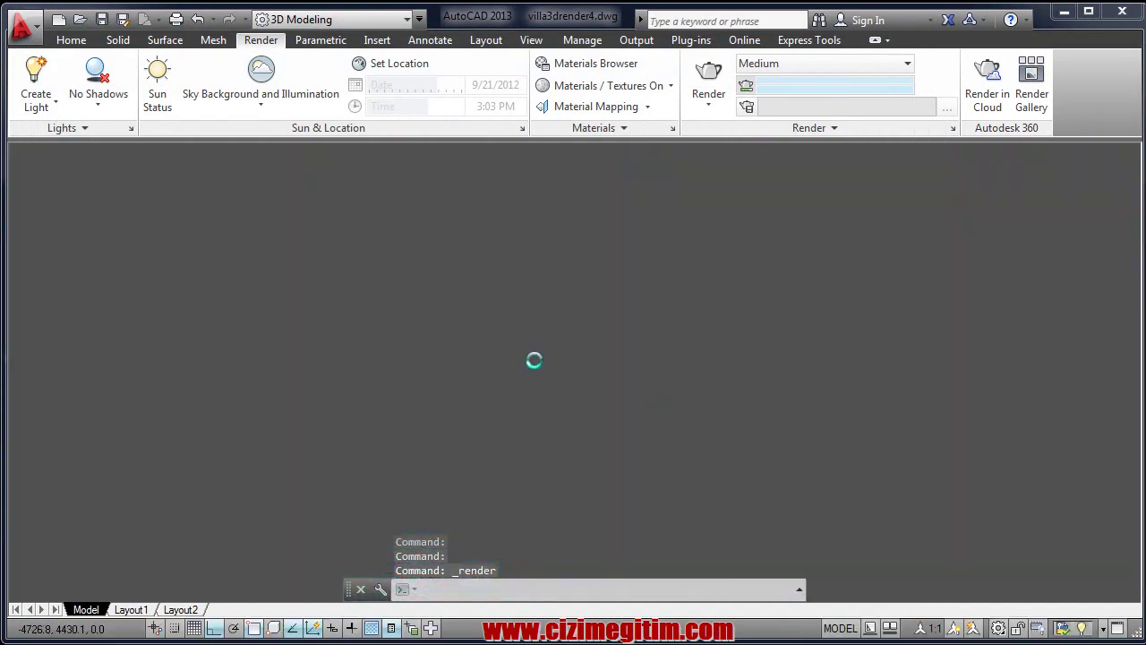
scroll(500, 336, "down", 5)
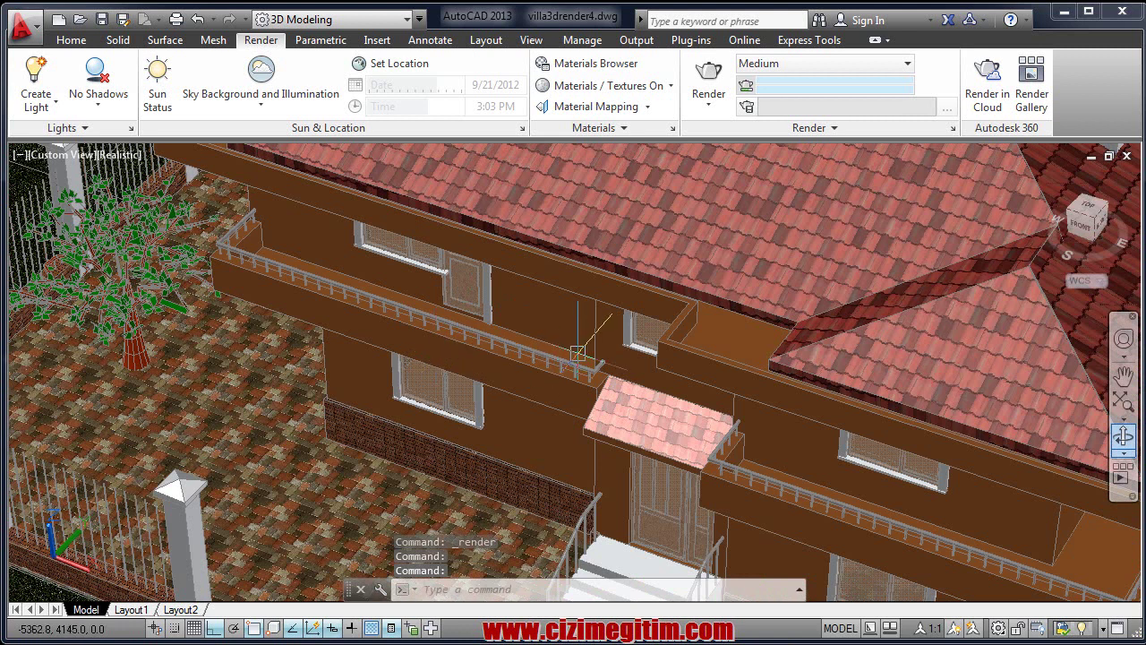
left_click(1124, 437)
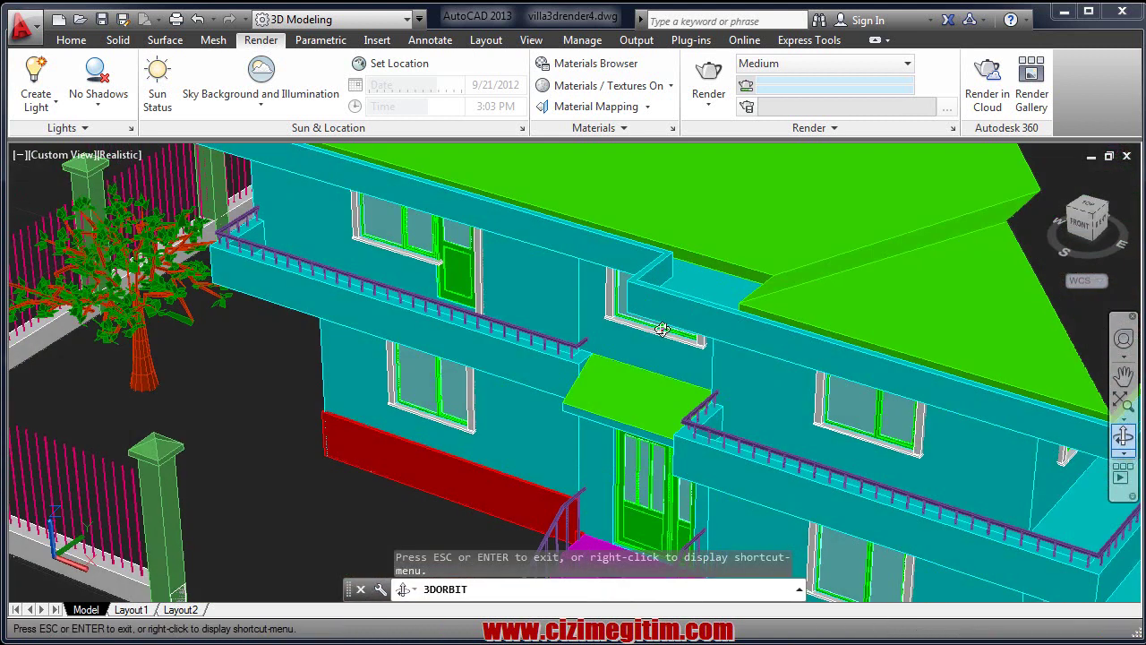
left_click_drag(659, 328, 644, 305)
right_click(626, 324)
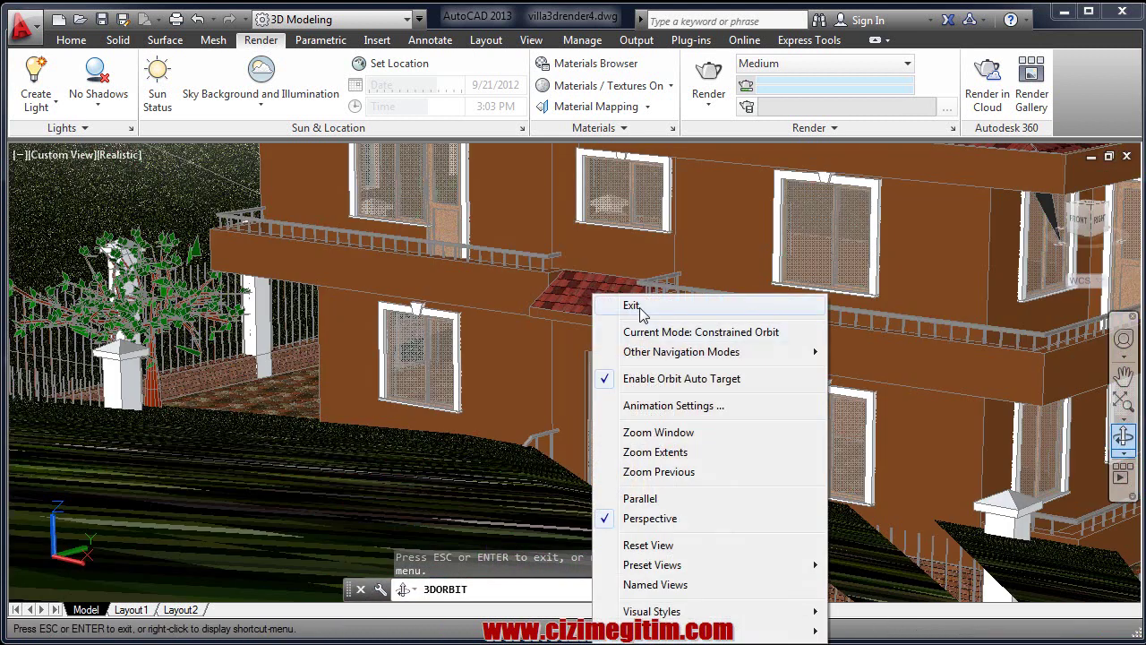
left_click(632, 305)
Step: Orbit again to a corner angle showing the roof and garden from above
left_click(1125, 448)
left_click_drag(529, 358, 556, 399)
left_click_drag(363, 383, 443, 397)
right_click(460, 387)
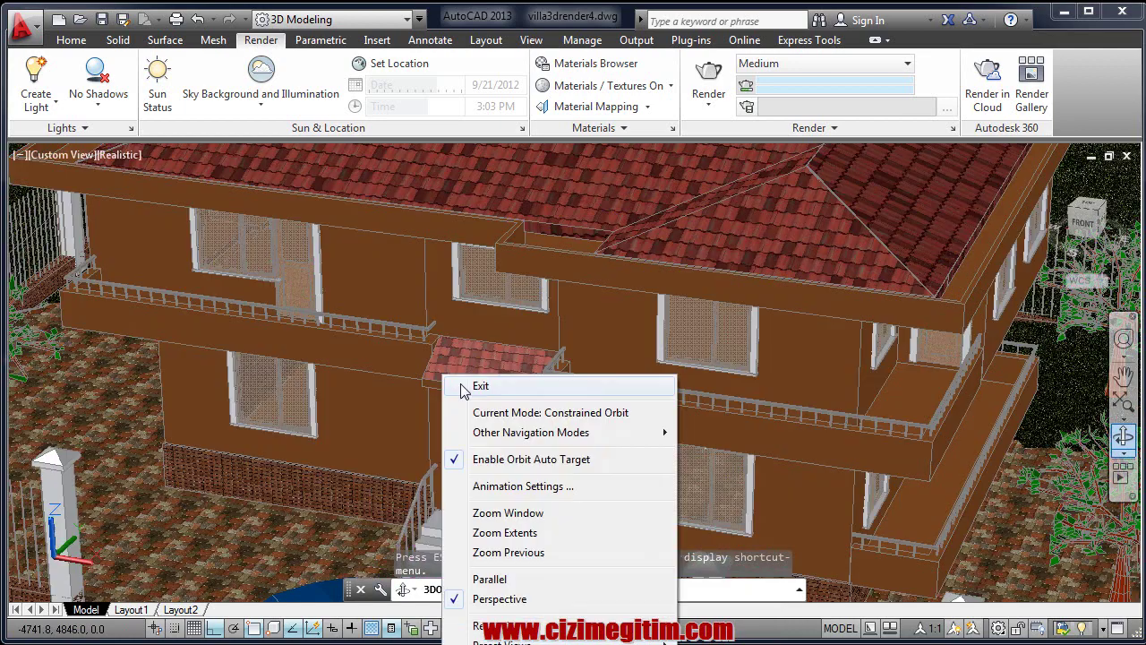